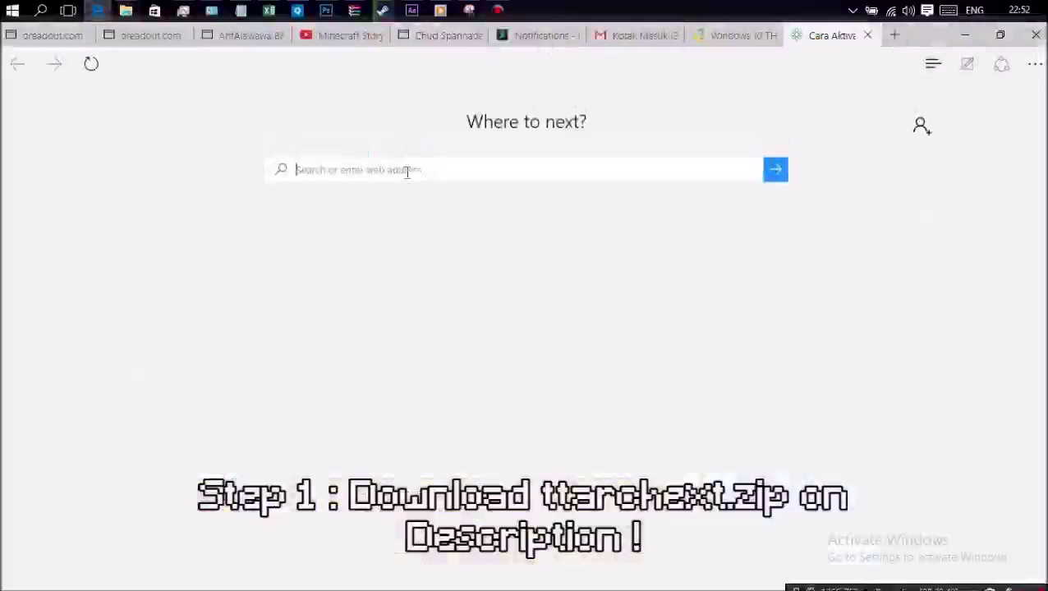
Step: Paste the ttarchext.zip download address into the browser's web address field
left_click(409, 169)
right_click(390, 169)
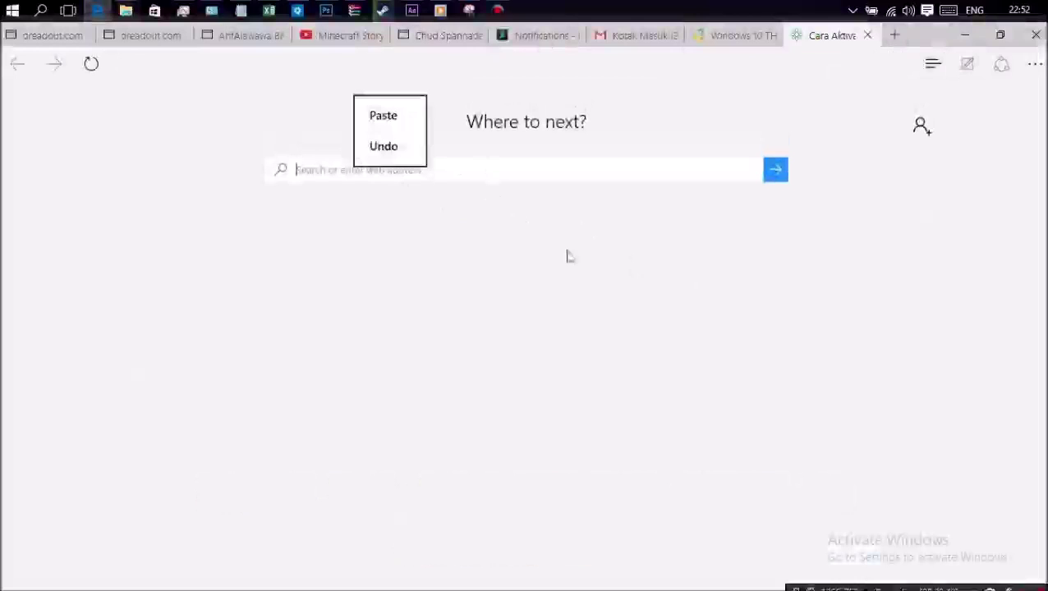
left_click(399, 123)
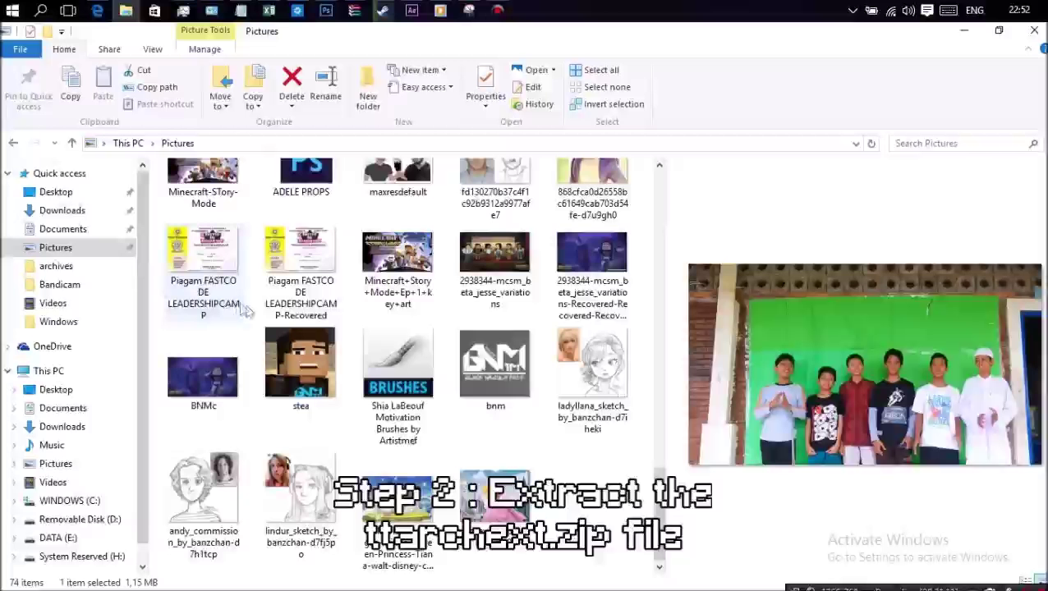
Step: Switch to File Explorer and open the Downloads folder to find the ttarchext archive
scroll(245, 308, "up", 2)
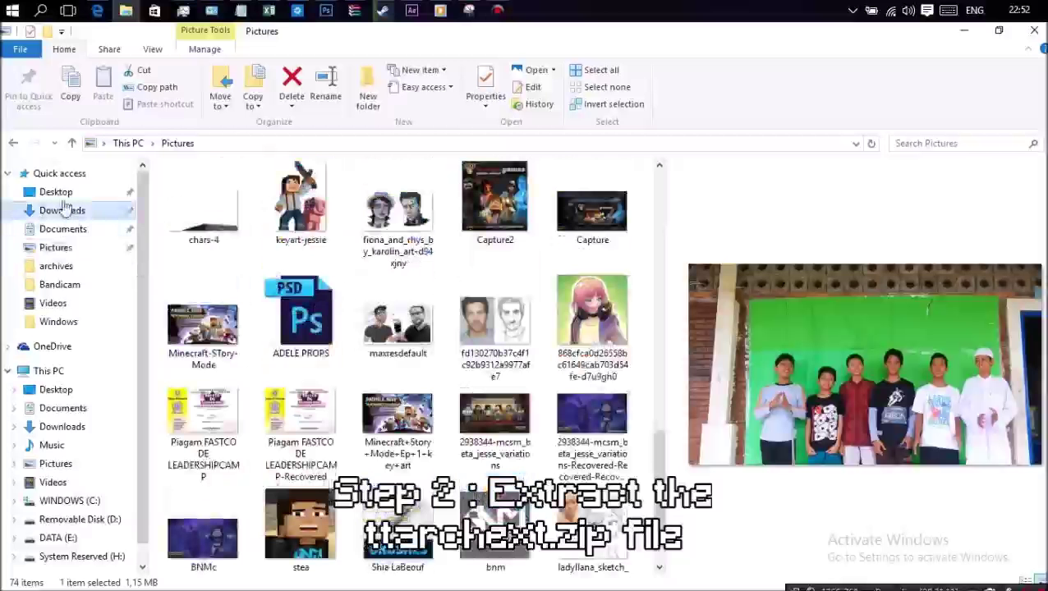
left_click(66, 210)
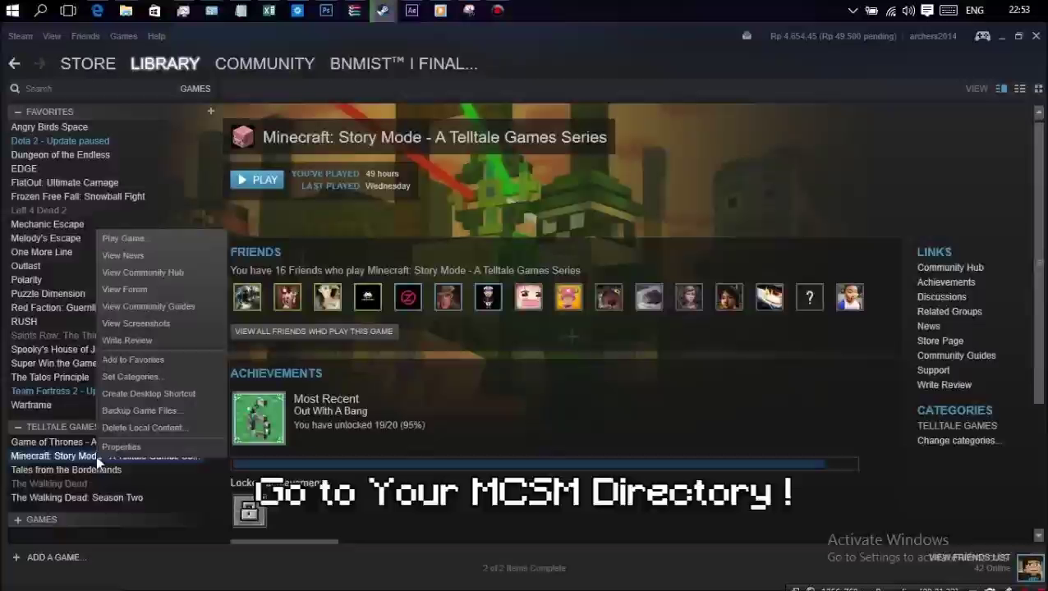
Step: Open the local game files folder of Minecraft: Story Mode from its Steam properties
left_click(123, 447)
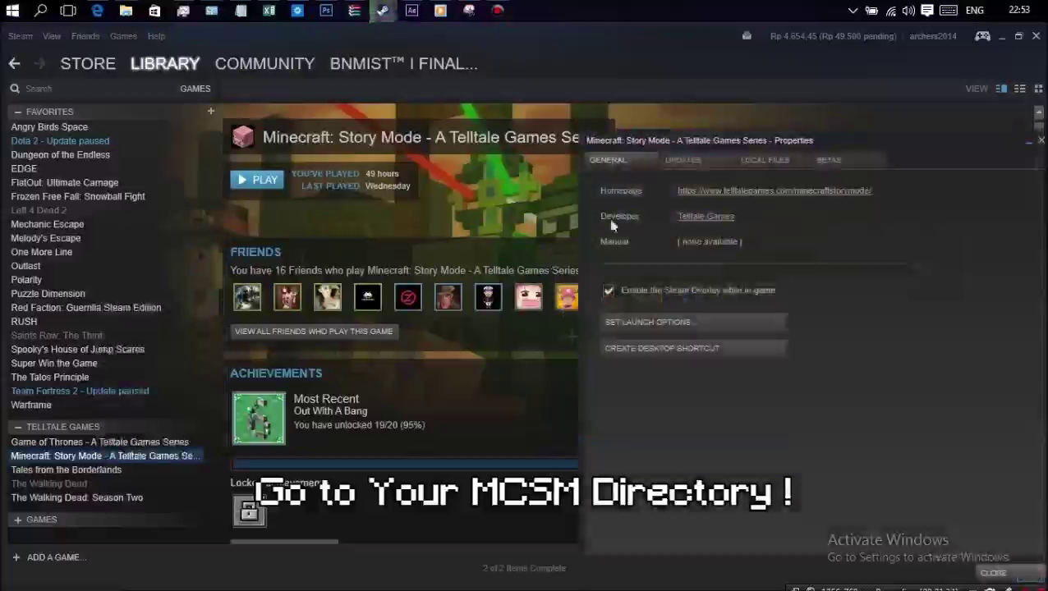
left_click(781, 160)
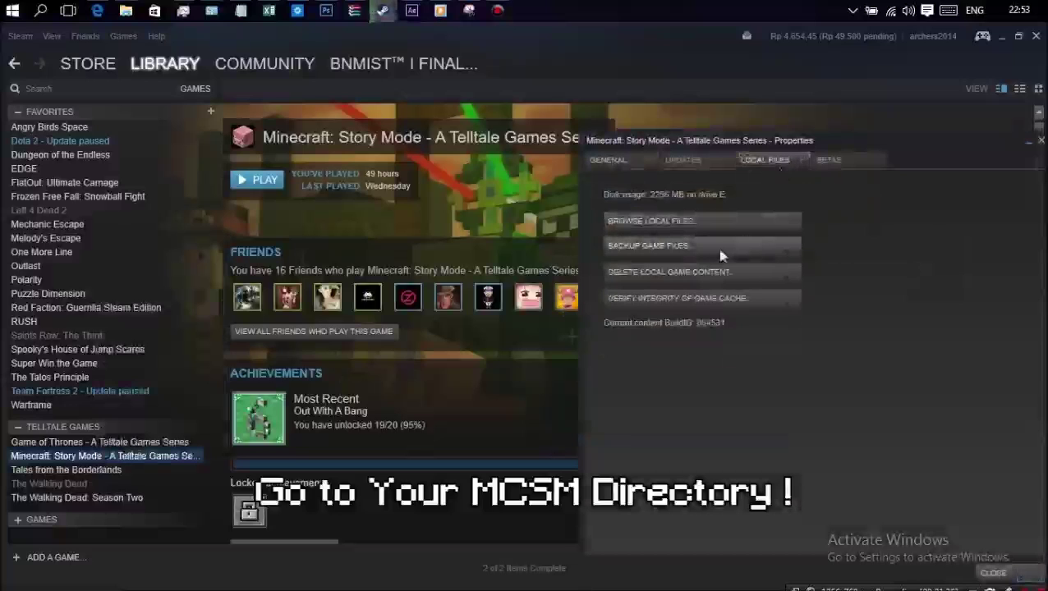
left_click(690, 223)
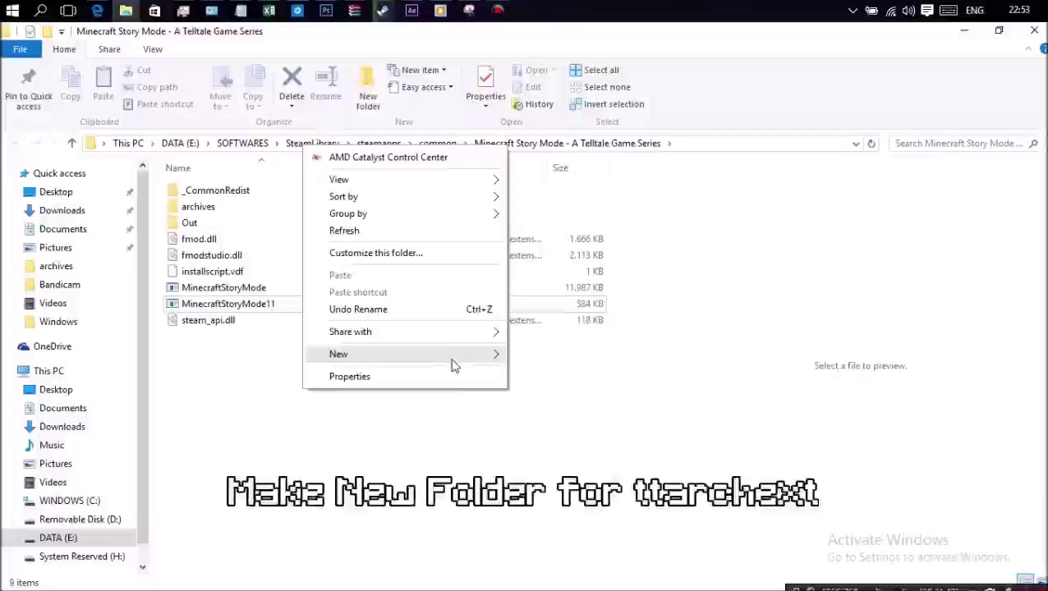
Step: Create a folder named ttarcext in the Minecraft Story Mode - A Telltale Game Series directory
mouse_move(484, 362)
left_click(525, 354)
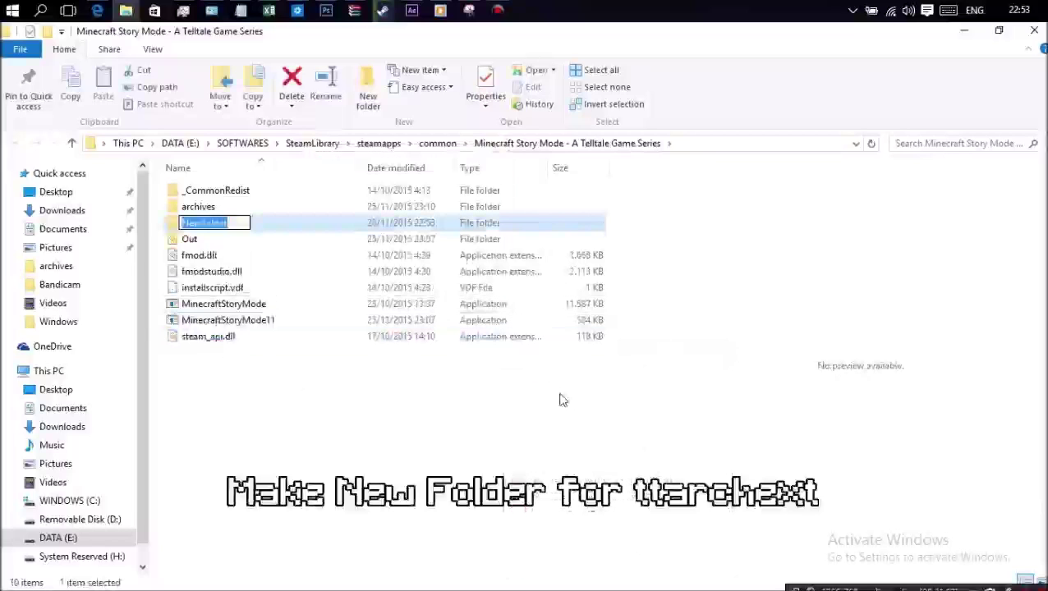
type("ttarc")
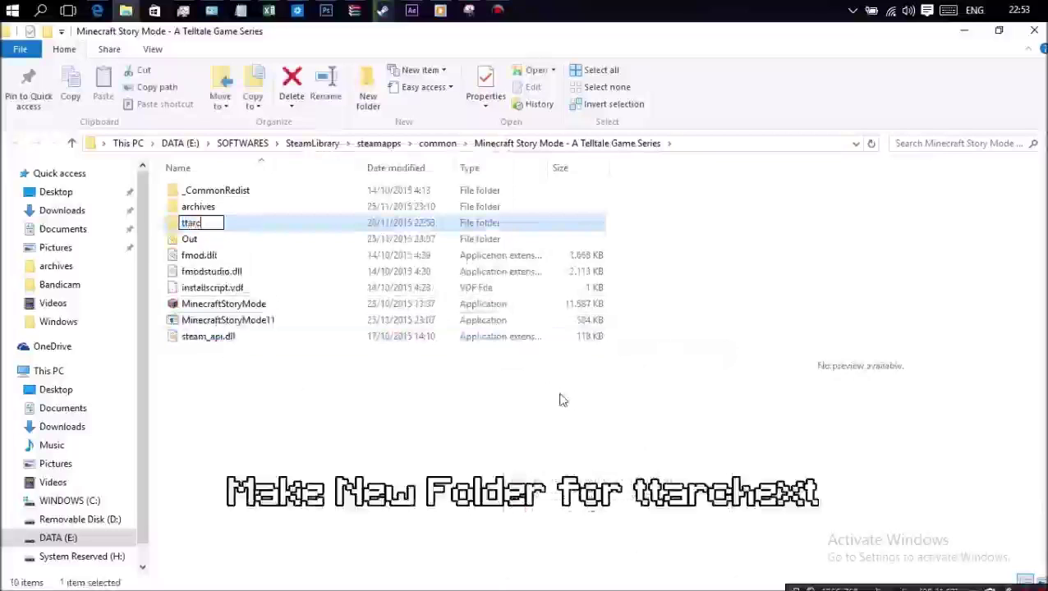
key("Return")
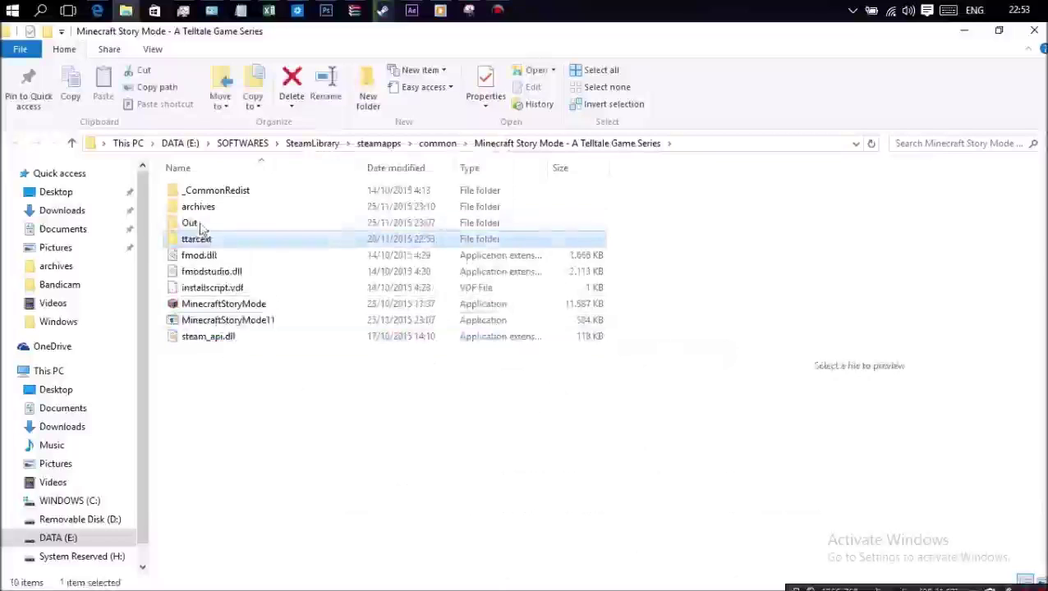
Step: Extract all files of the ttarchext (2).zip archive from WinRAR into the ttarcext folder
double_click(200, 236)
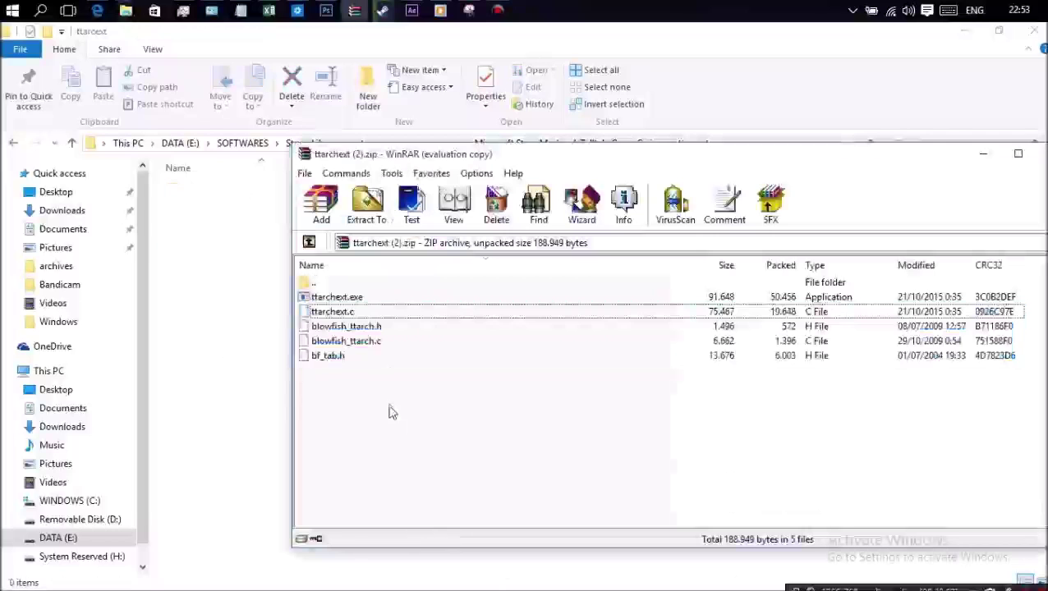
left_click_drag(392, 410, 350, 311)
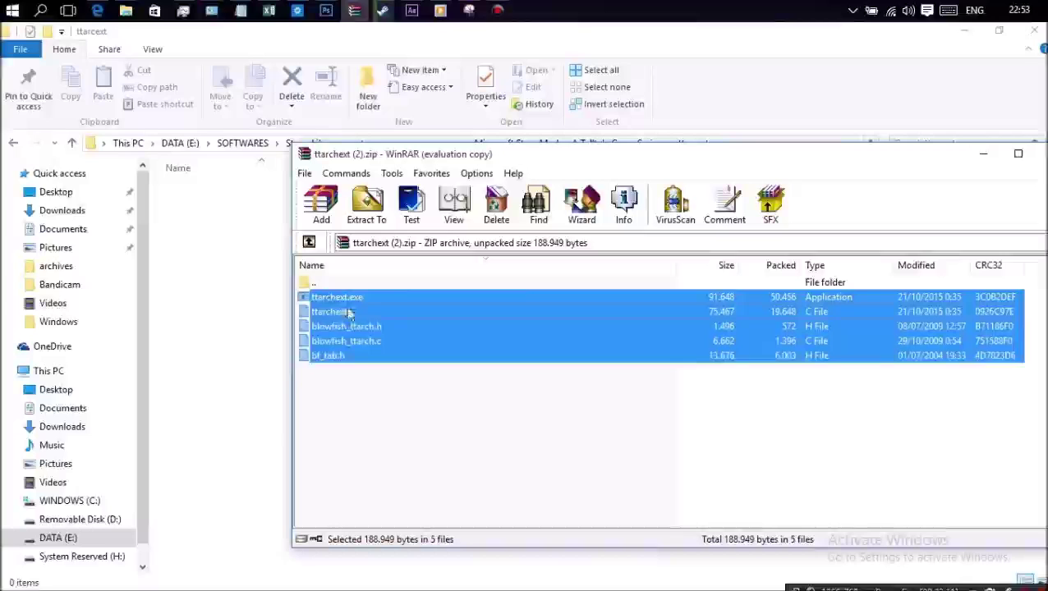
left_click_drag(211, 308, 256, 320)
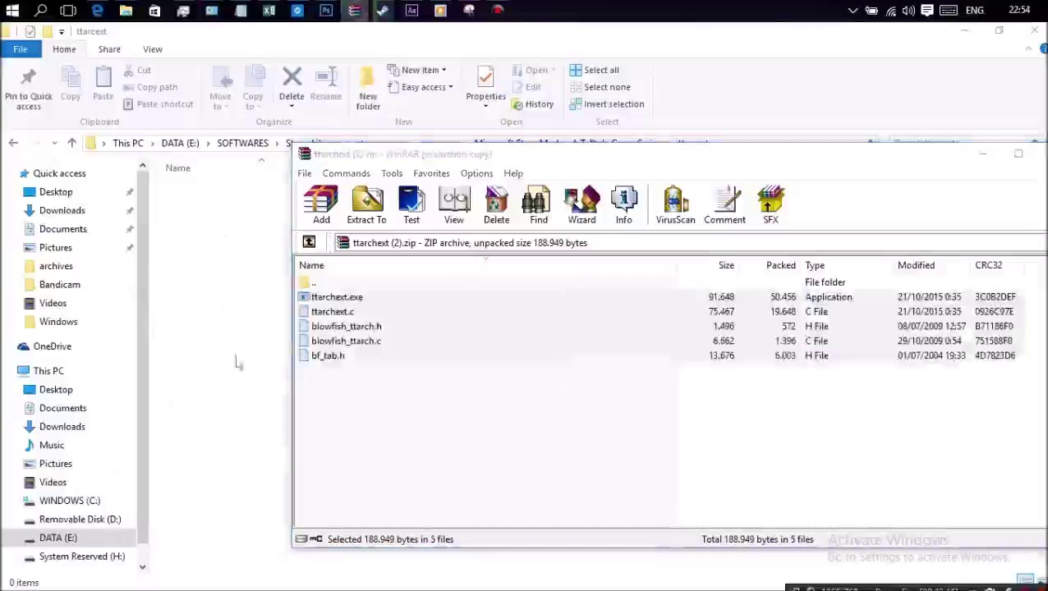
left_click(982, 153)
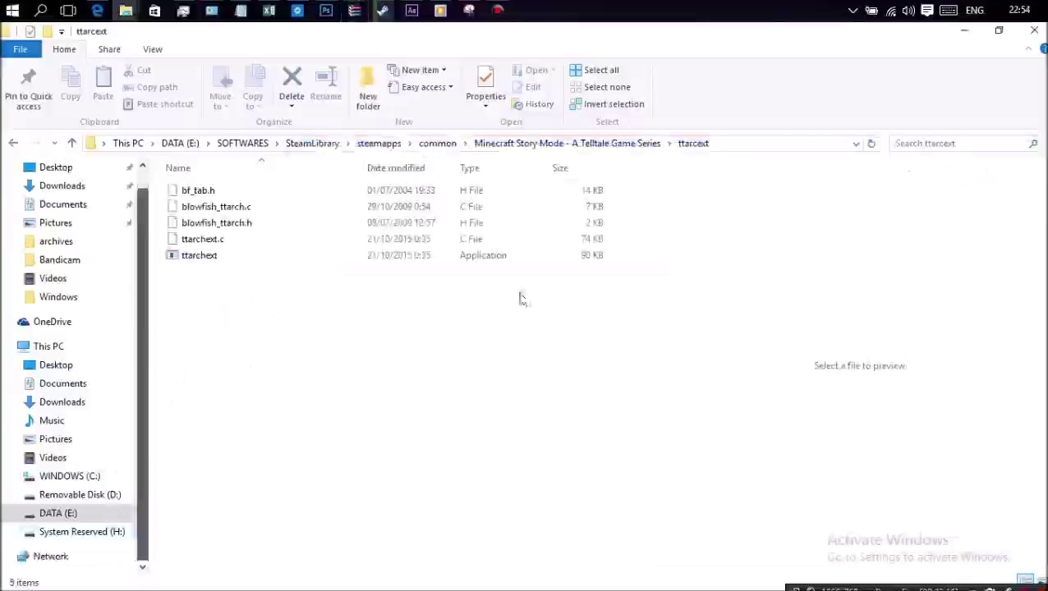
Step: Check the Notepad instructions for the lines the batch file needs and return to the ttarcext folder
left_click(241, 10)
left_click(491, 297)
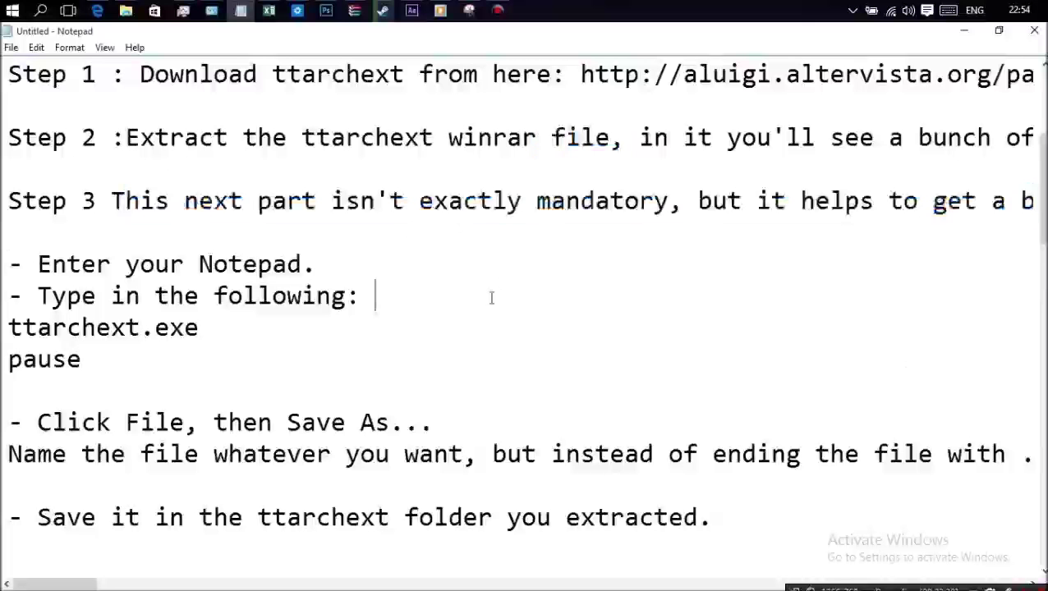
left_click(964, 30)
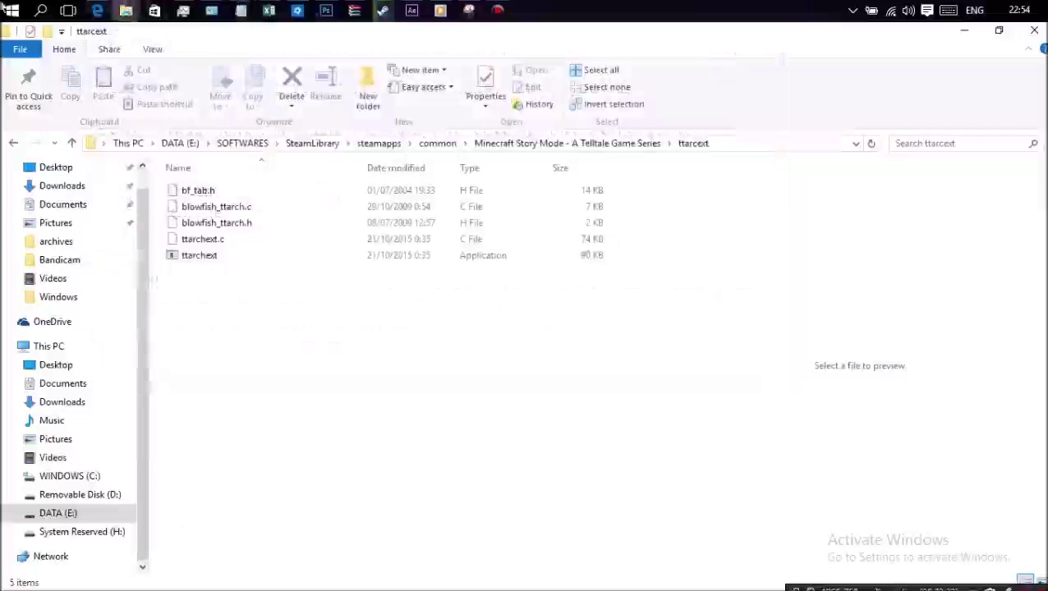
Step: Create a text document in the ttarcext folder, keep its default name, and open it in Notepad
right_click(362, 384)
mouse_move(460, 348)
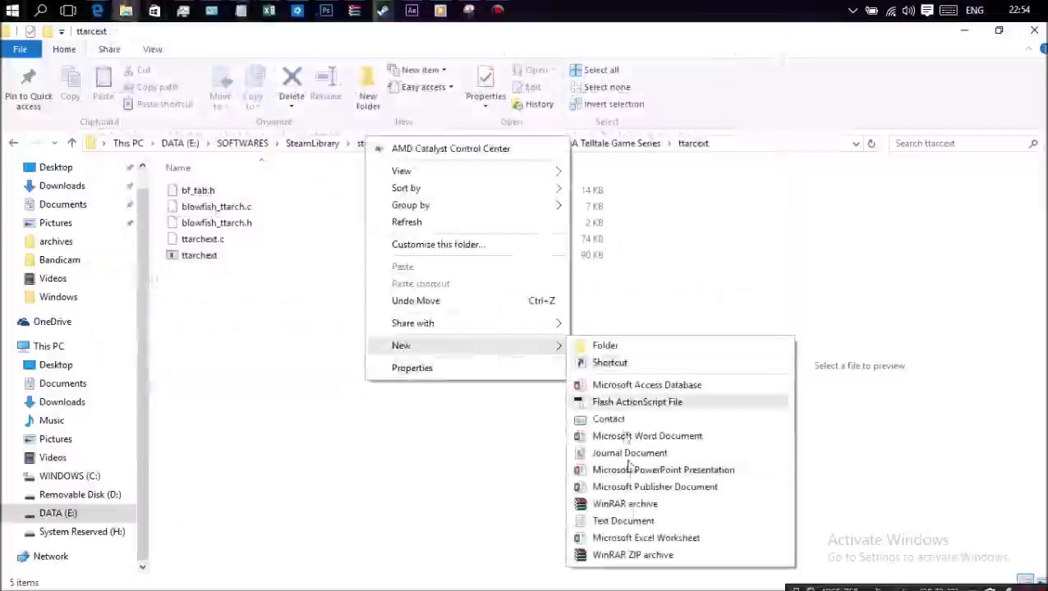
left_click(626, 522)
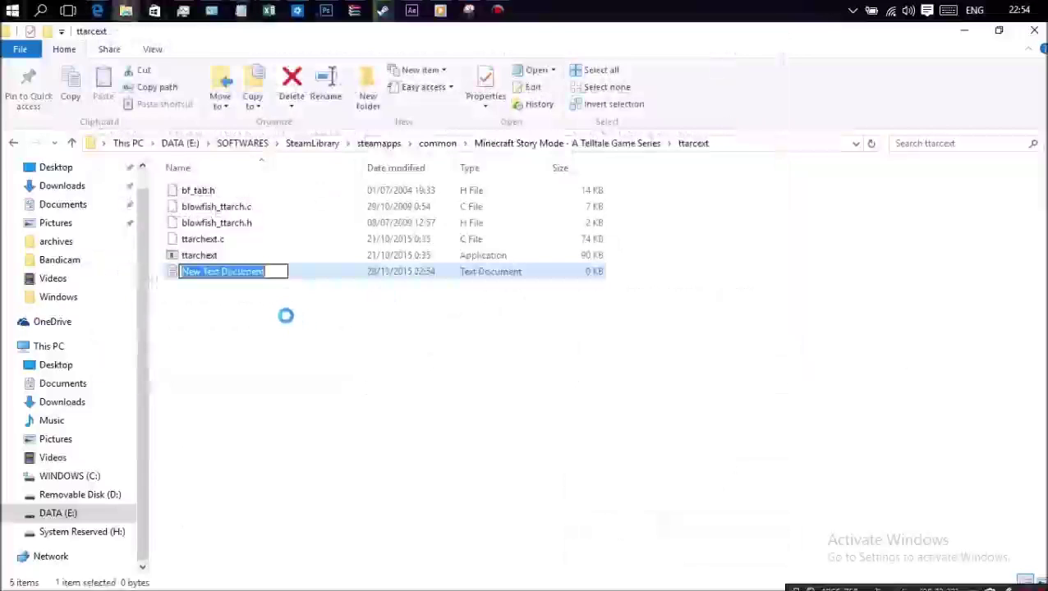
key("Return")
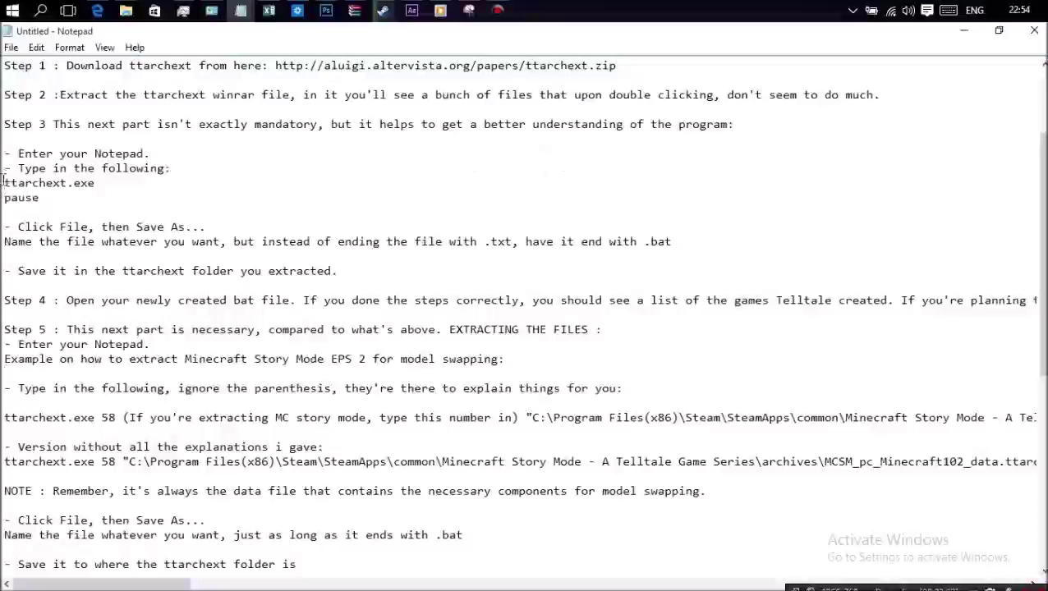
Step: Copy the lines "ttarchext.exe" and "pause" from the instructions into the empty text document
left_click_drag(4, 179, 99, 197)
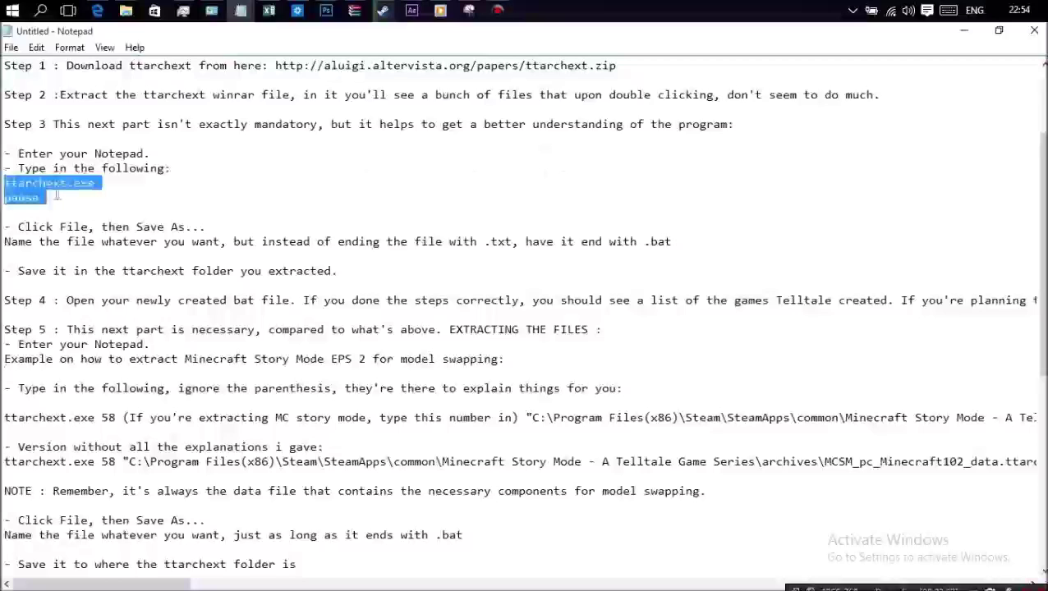
right_click(27, 184)
left_click(66, 236)
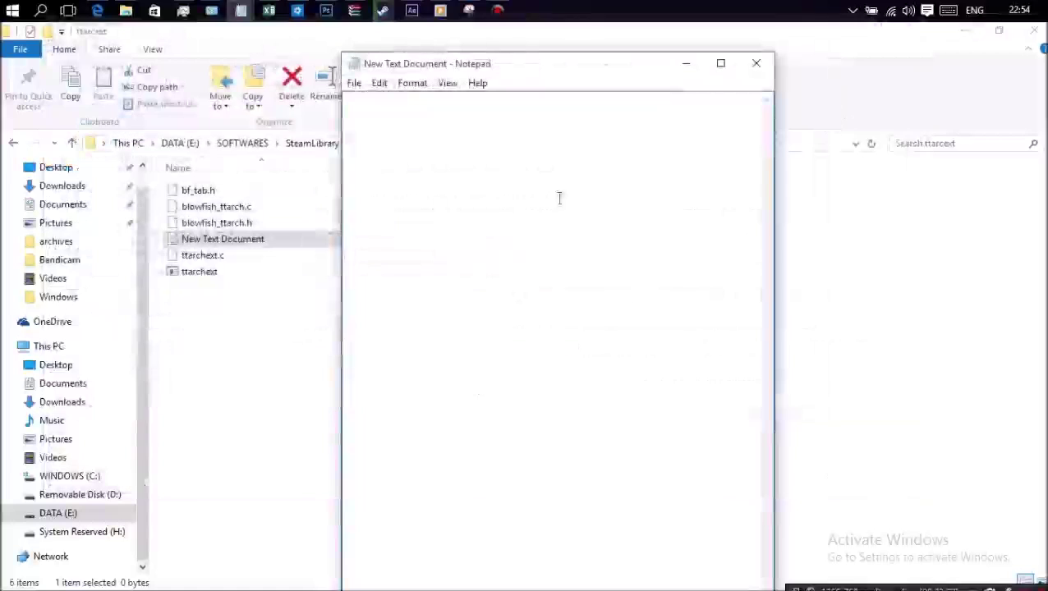
right_click(437, 149)
left_click(491, 212)
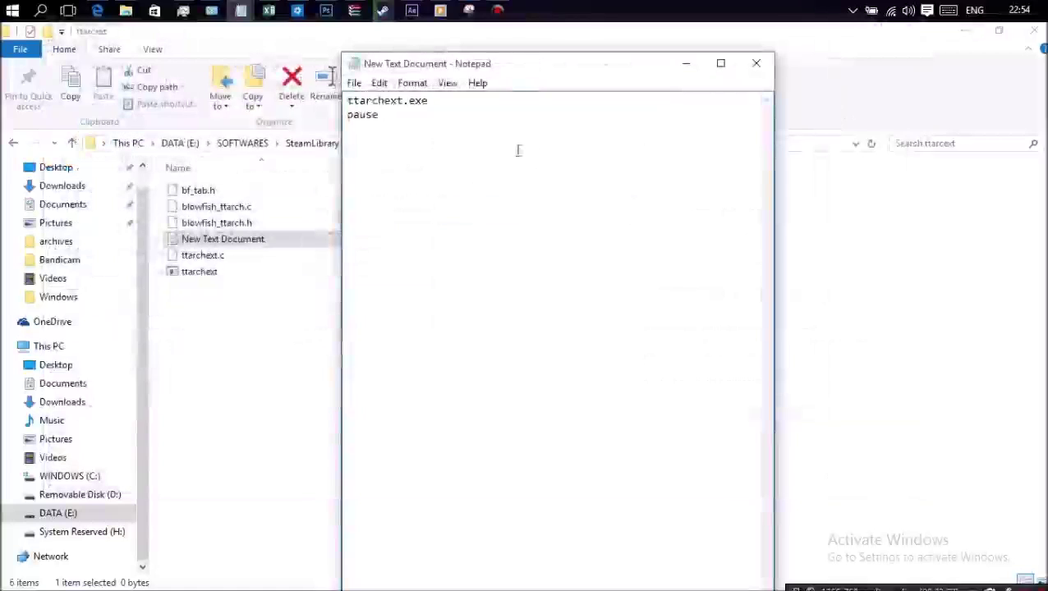
Step: Save the document as ttarch.bat in the ttarcext folder and close it
left_click(354, 83)
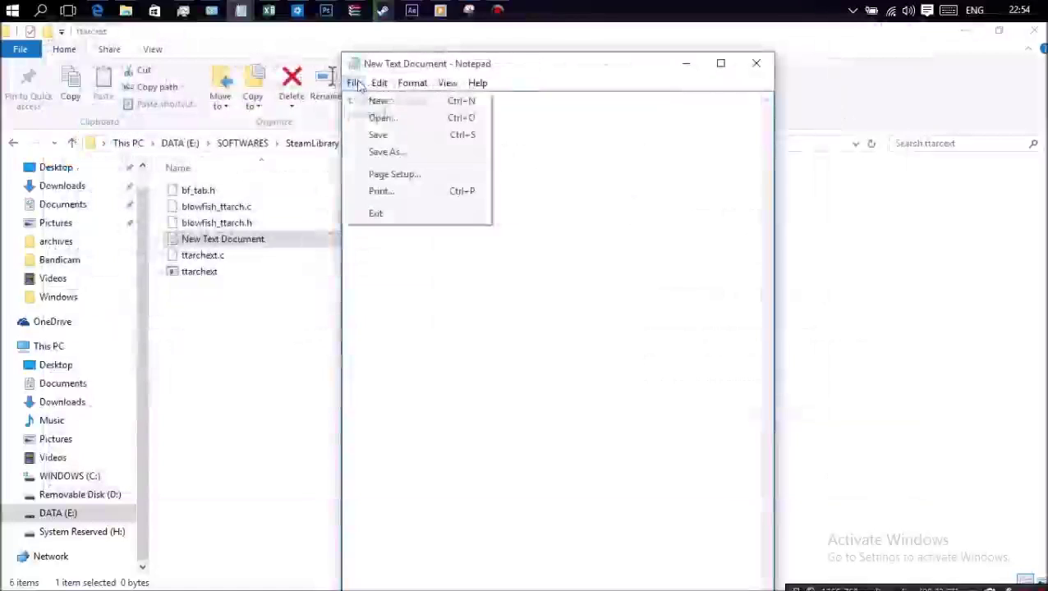
left_click(401, 151)
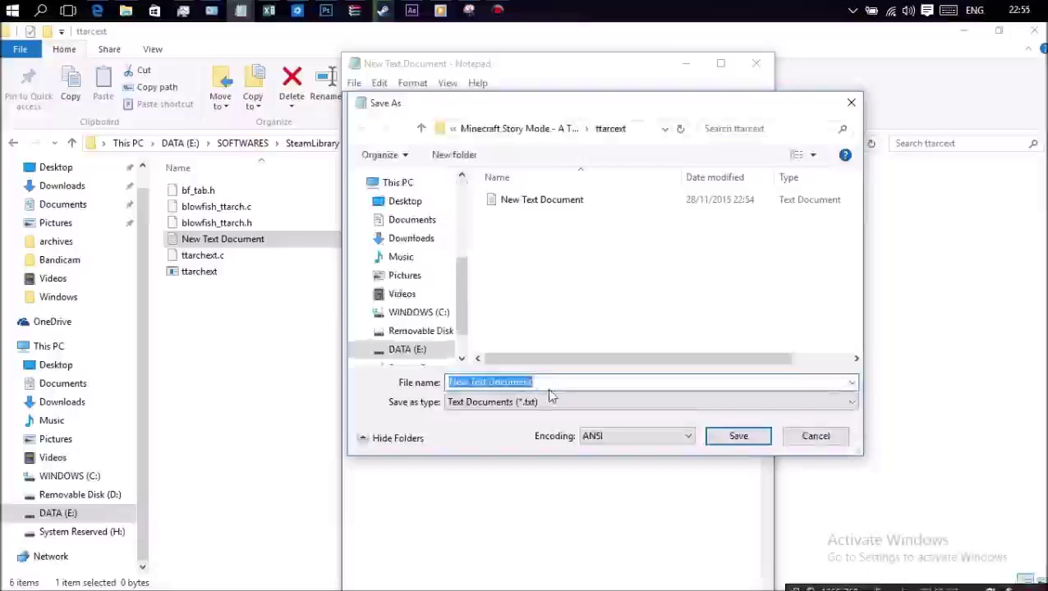
type("ttarcht")
key("BackSpace")
type("rch.ba")
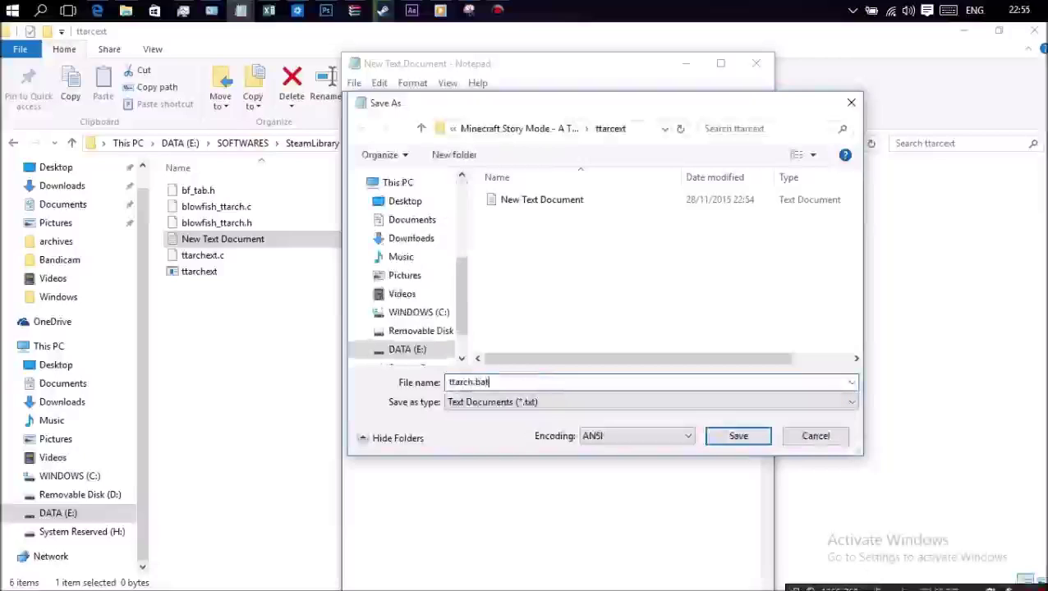
left_click(609, 403)
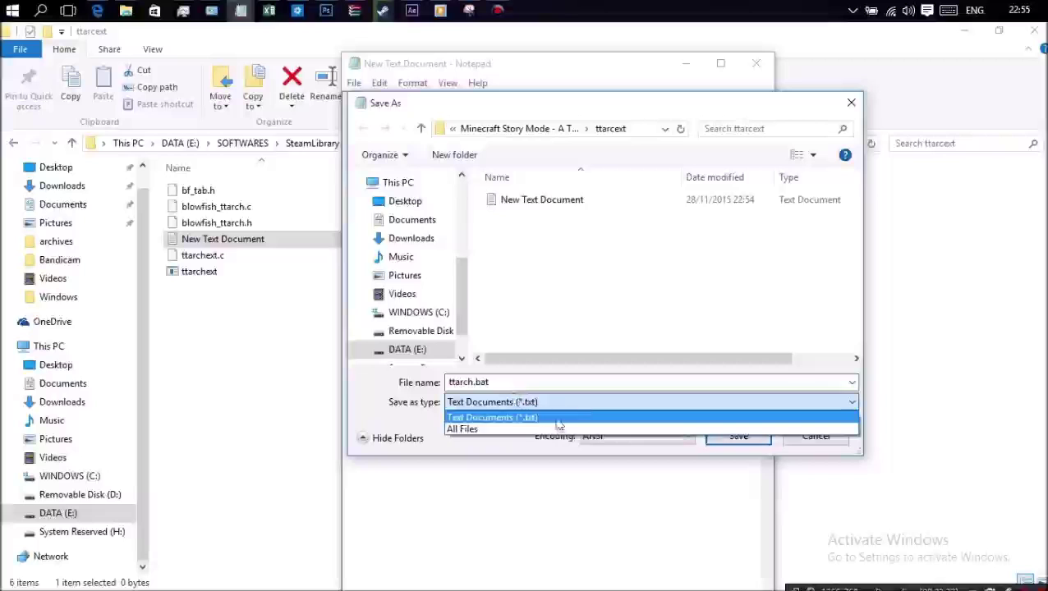
left_click(491, 418)
left_click(737, 436)
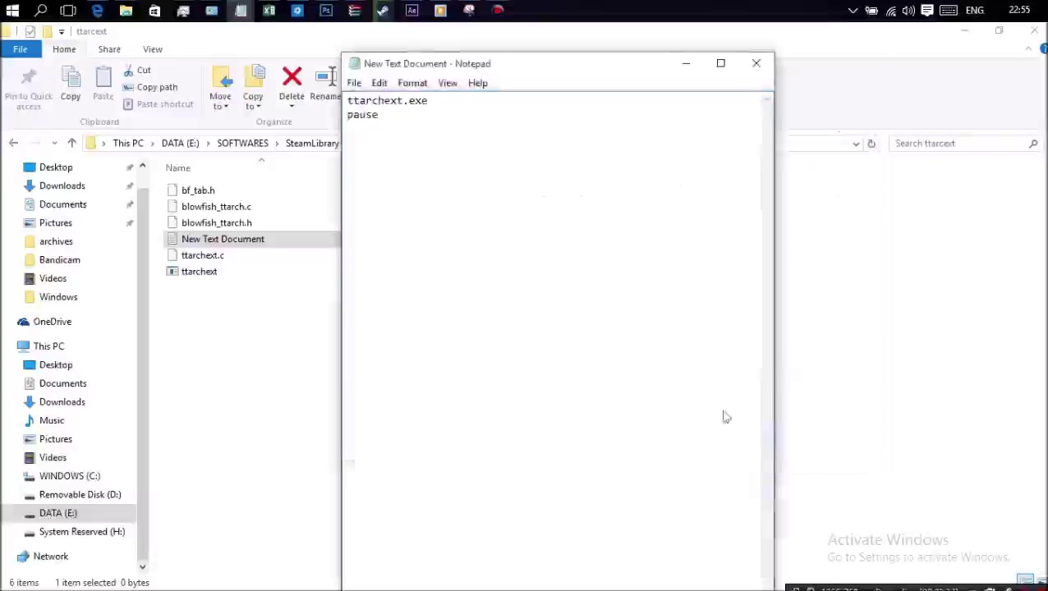
key("alt+F4")
left_click(207, 289)
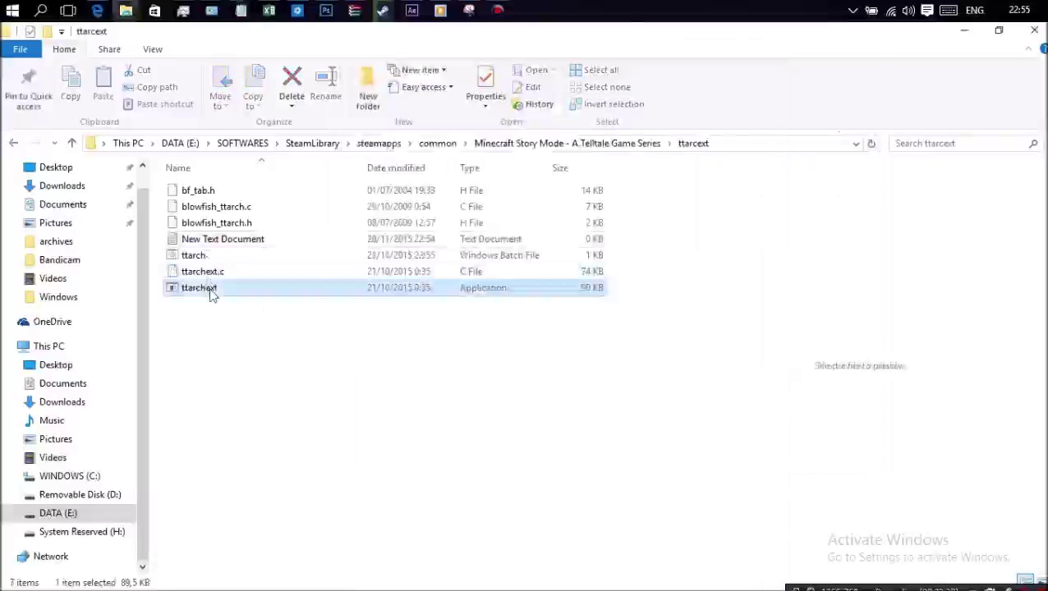
left_click(248, 277)
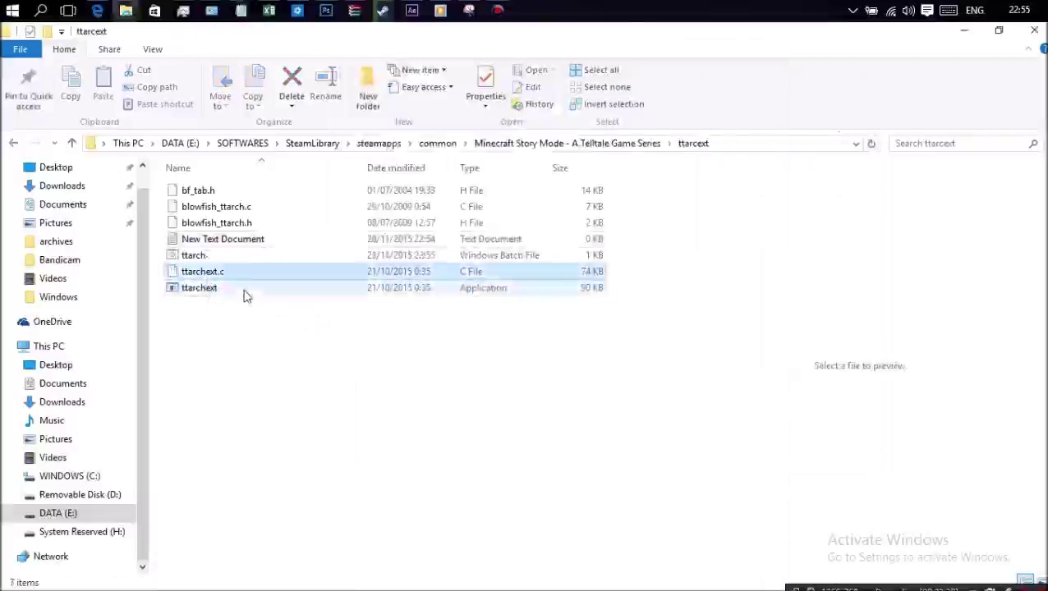
mouse_move(224, 298)
left_mouse_down()
mouse_move(211, 299)
mouse_move(233, 284)
mouse_move(203, 279)
mouse_move(210, 290)
left_mouse_up()
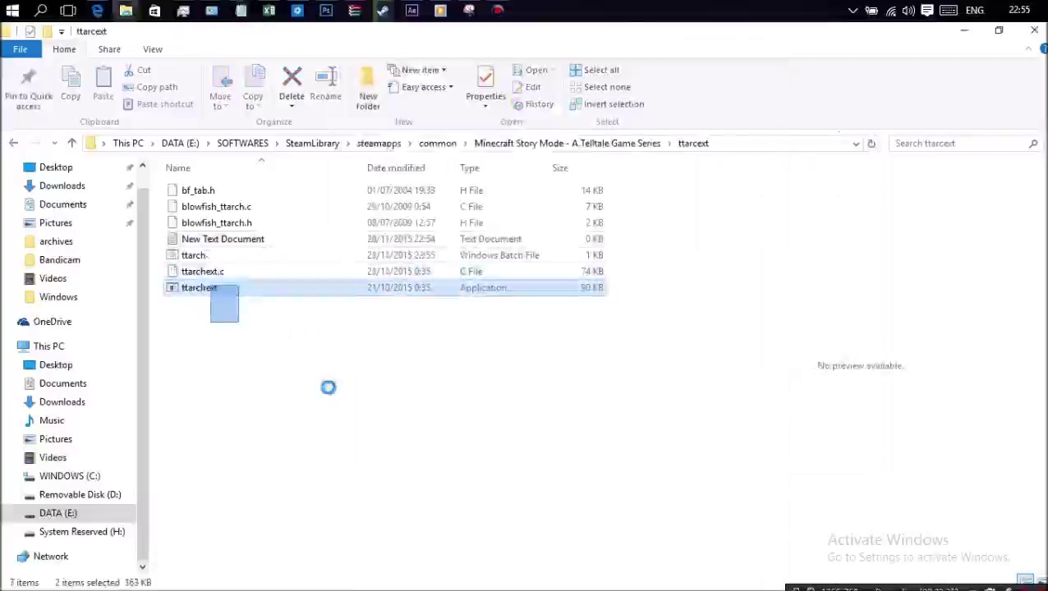
left_click(296, 330)
left_click_drag(228, 293, 248, 262)
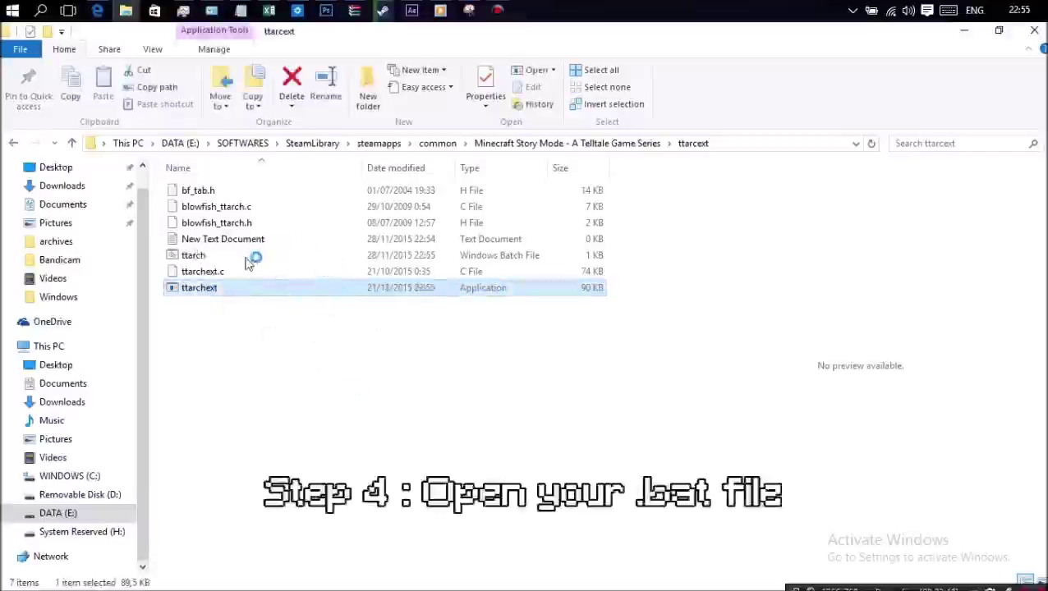
Step: Run the ttarch batch file in the ttarcext folder
left_click(319, 358)
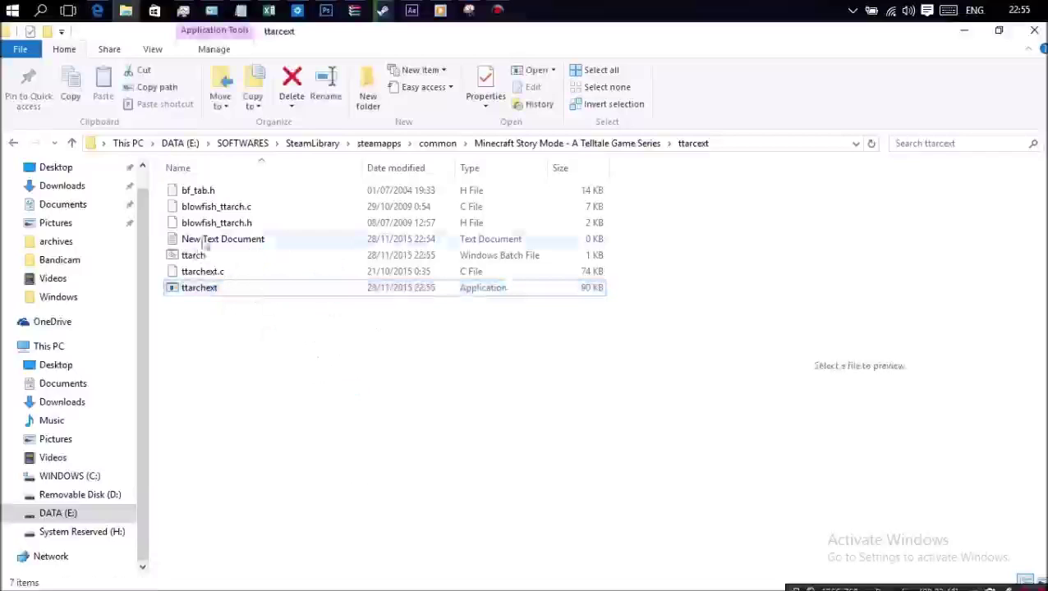
left_click_drag(337, 378, 234, 344)
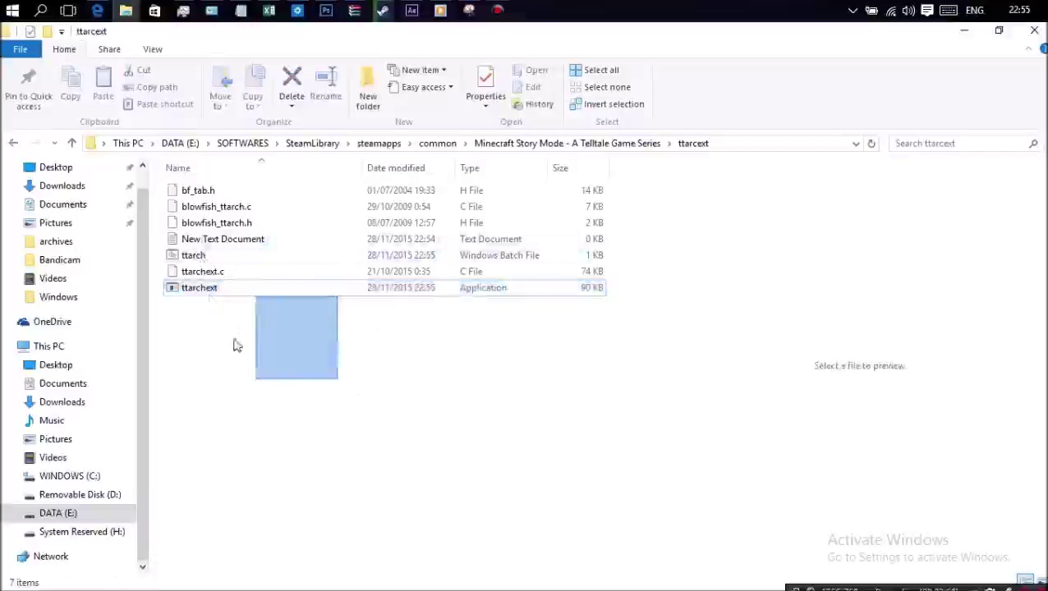
left_click(210, 259)
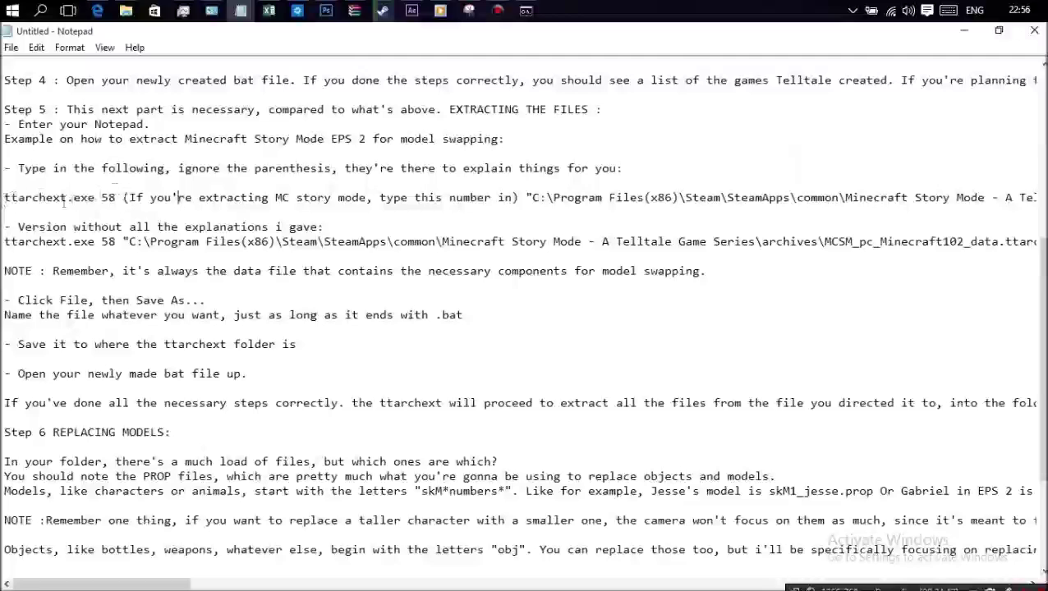
Step: Read the Step 5 extraction command for Minecraft Story Mode in the Notepad instructions, then return to the ttarcext folder
left_click_drag(9, 197, 116, 200)
left_click(149, 226)
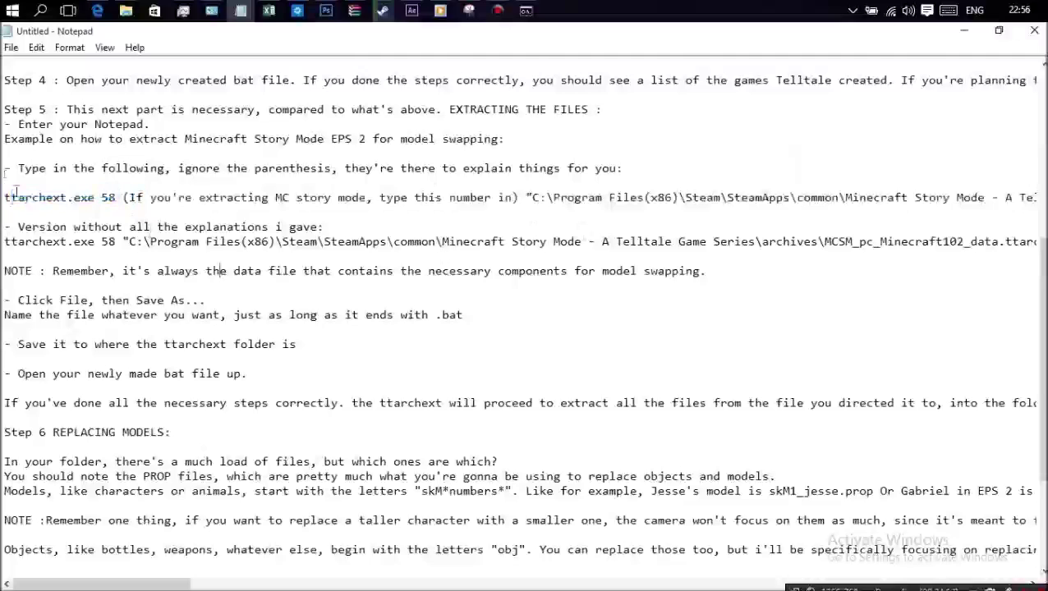
left_click(964, 30)
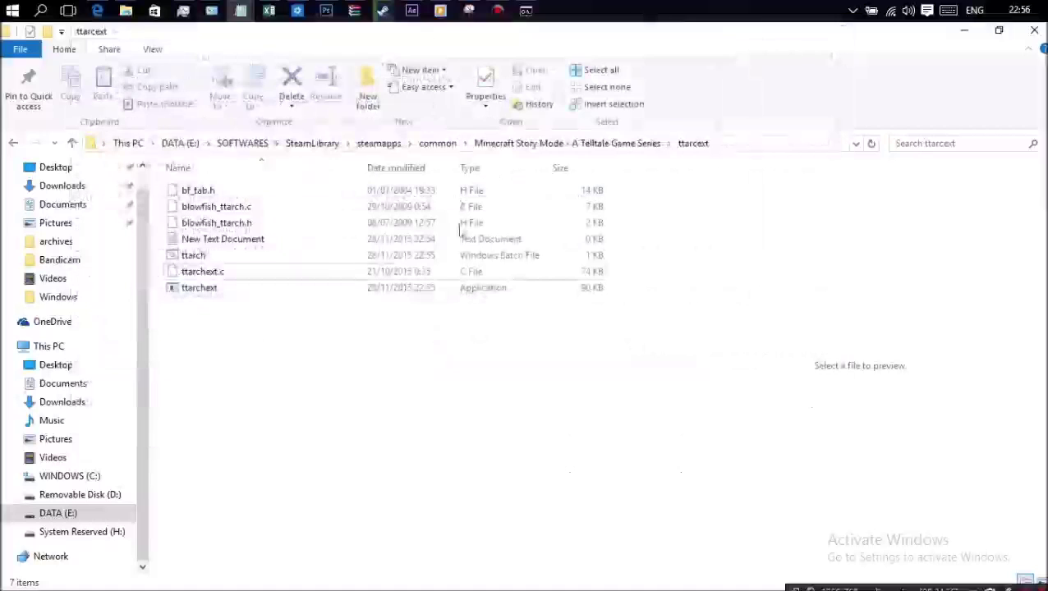
Step: Add the game number 58 after ttarchext.exe in the open ttarch batch file
mouse_move(243, 10)
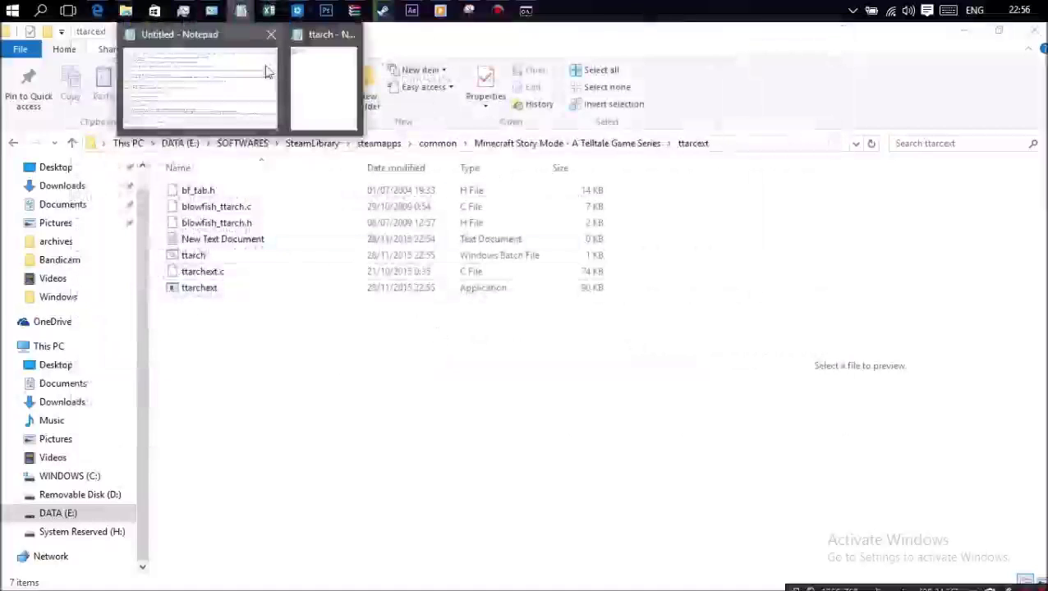
left_click(318, 82)
left_click(449, 102)
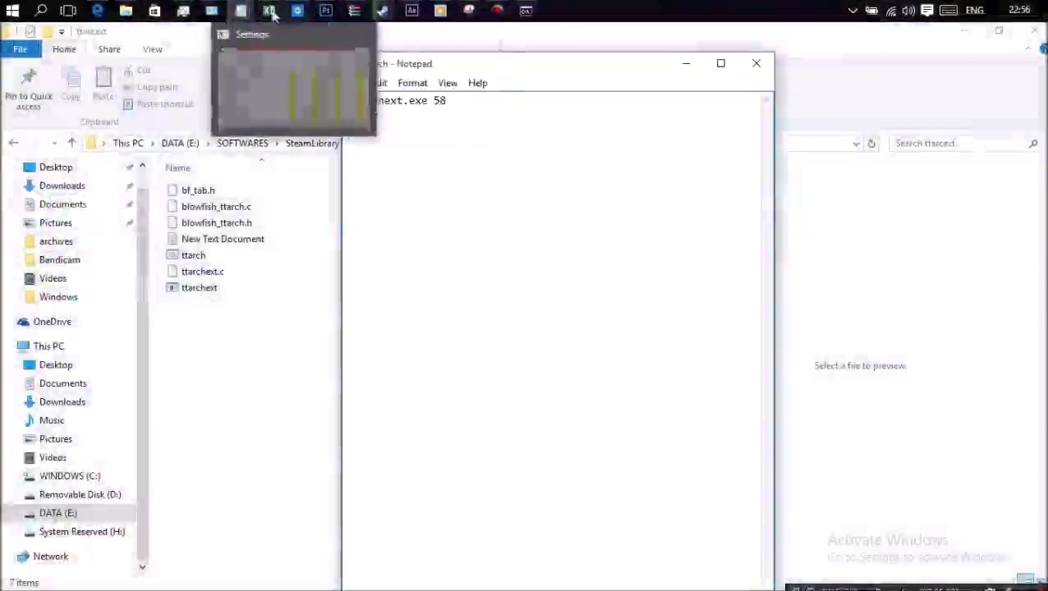
Step: Copy both quoted paths from the explanation-free example command in the instructions and paste them after 58 in the ttarch file
mouse_move(241, 10)
left_click(272, 82)
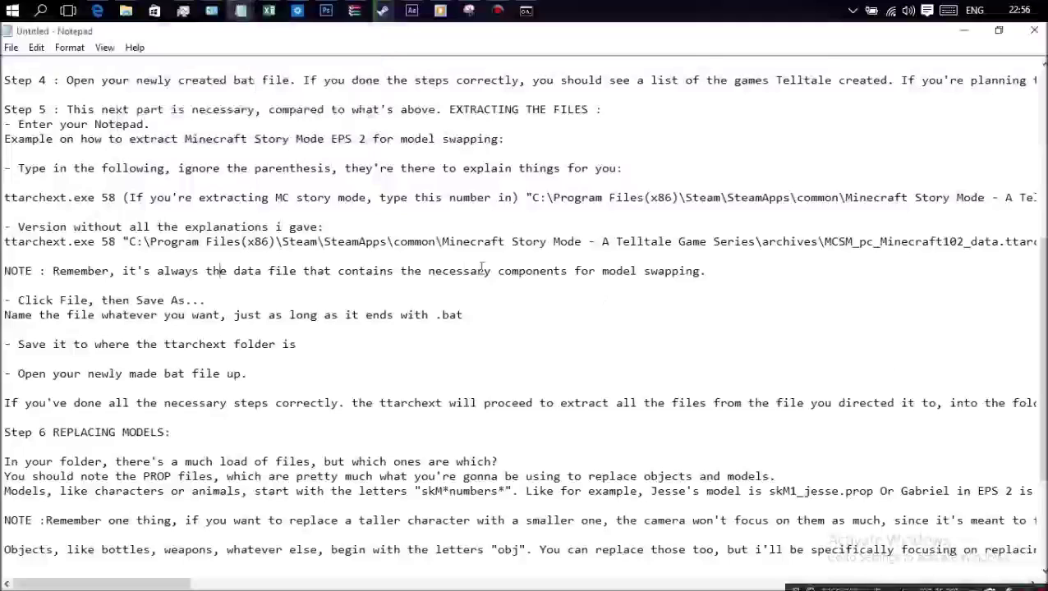
left_click_drag(124, 242, 1042, 247)
left_click_drag(694, 241, 590, 271)
left_click(800, 271, "shift")
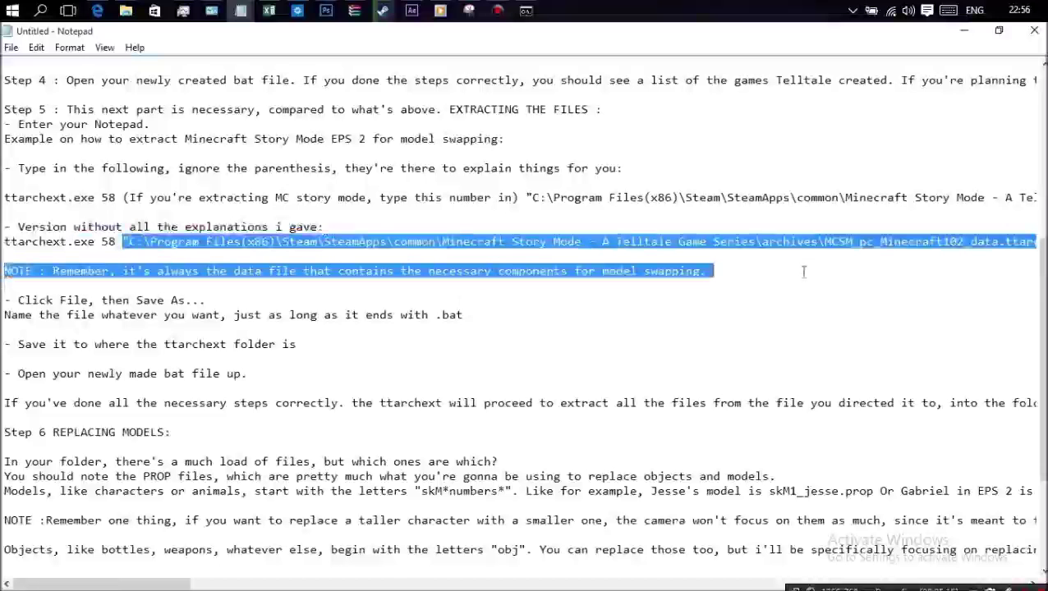
left_click(795, 330)
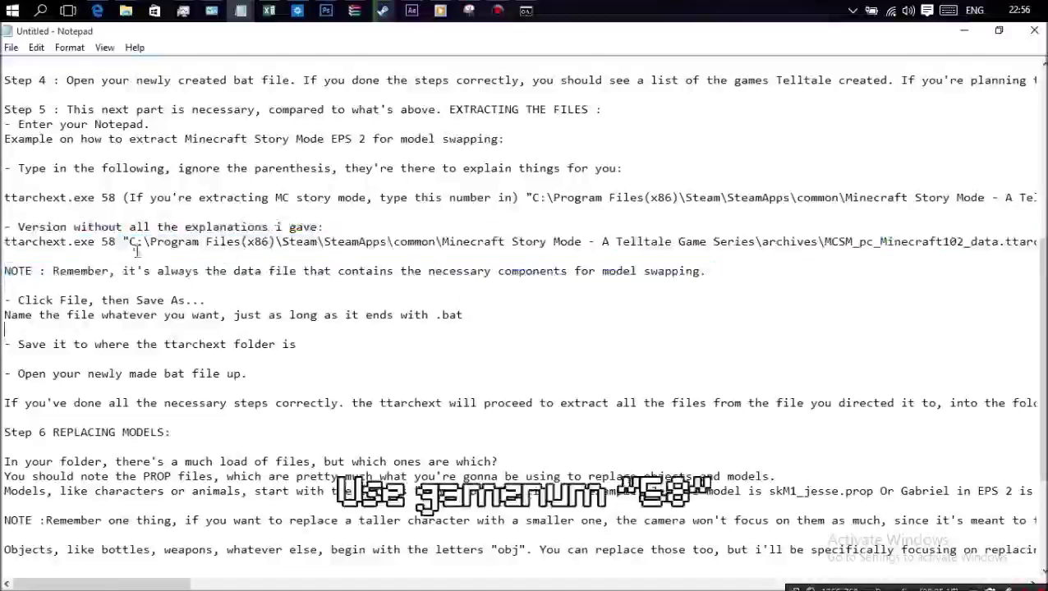
left_click_drag(123, 242, 1037, 242)
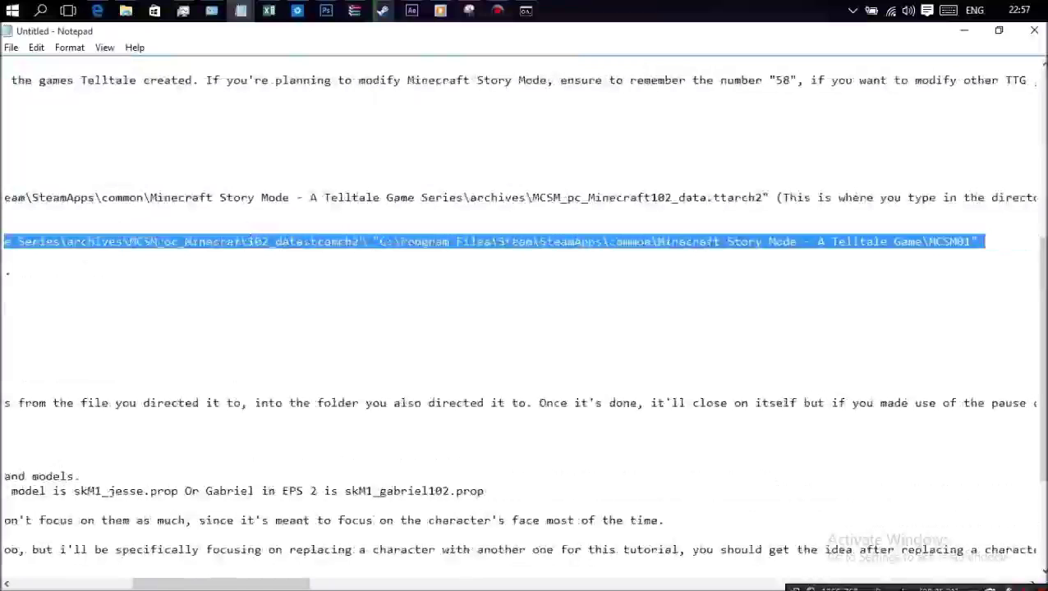
right_click(787, 248)
left_click(826, 295)
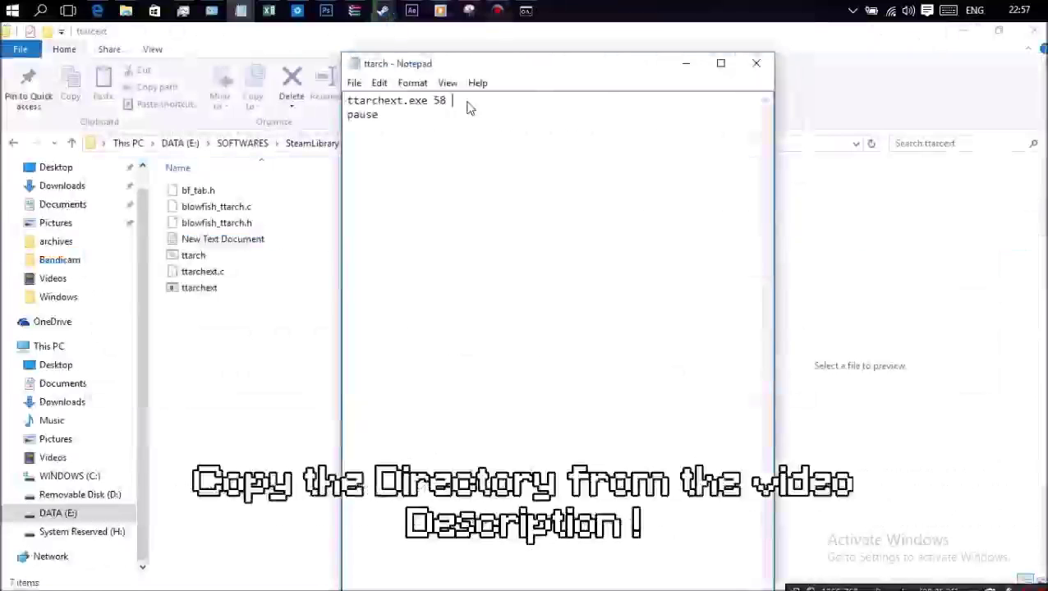
right_click(468, 108)
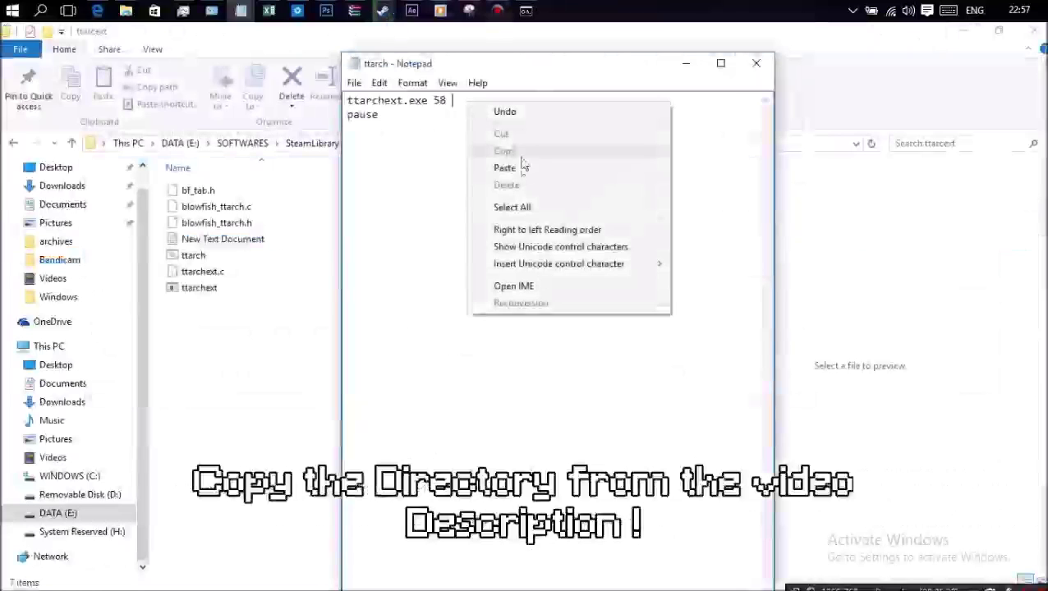
left_click(509, 166)
Step: Examine the pasted archive path and output folder path in the ttarch file
left_click_drag(591, 110, 388, 102)
left_click(541, 136)
left_click_drag(581, 101, 765, 101)
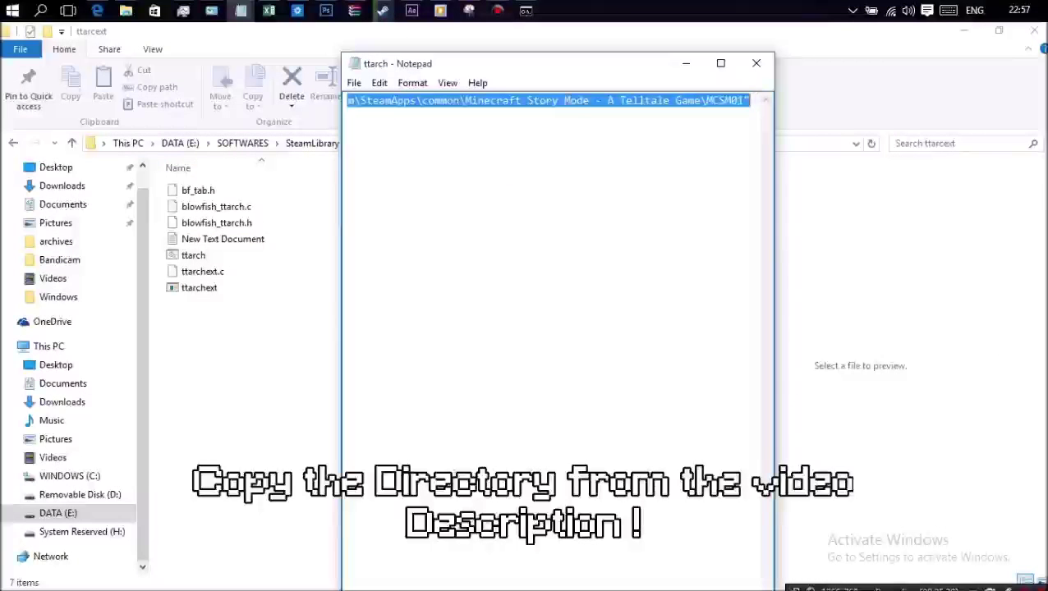
left_click(562, 131)
left_click_drag(558, 101, 675, 100)
left_click(571, 132)
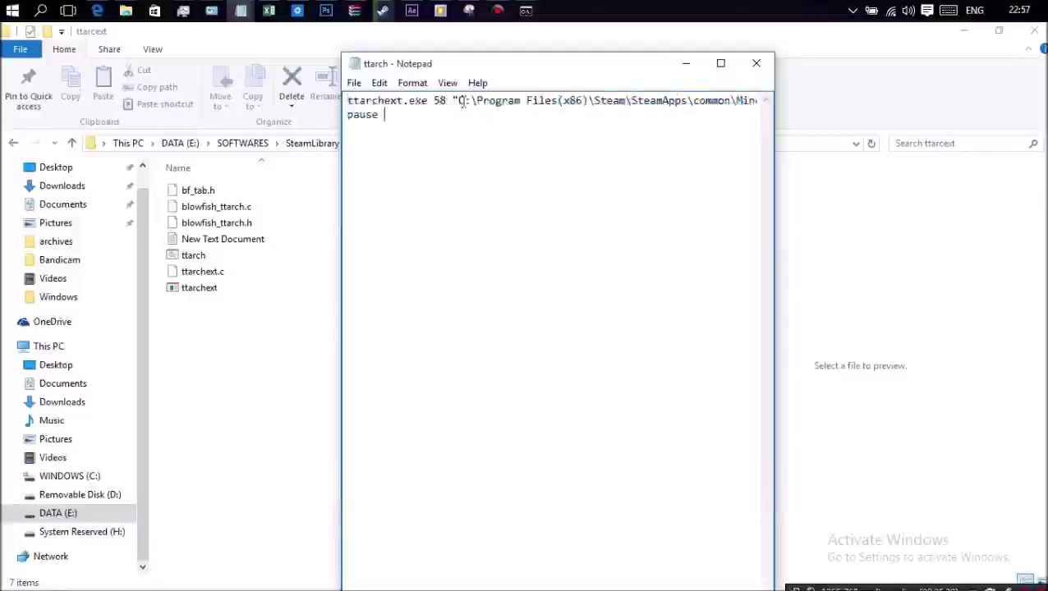
left_click_drag(458, 100, 602, 112)
left_click(625, 212)
Step: Copy the full path of the Minecraft Story Mode - A Telltale Game Series folder in File Explorer
left_click(297, 342)
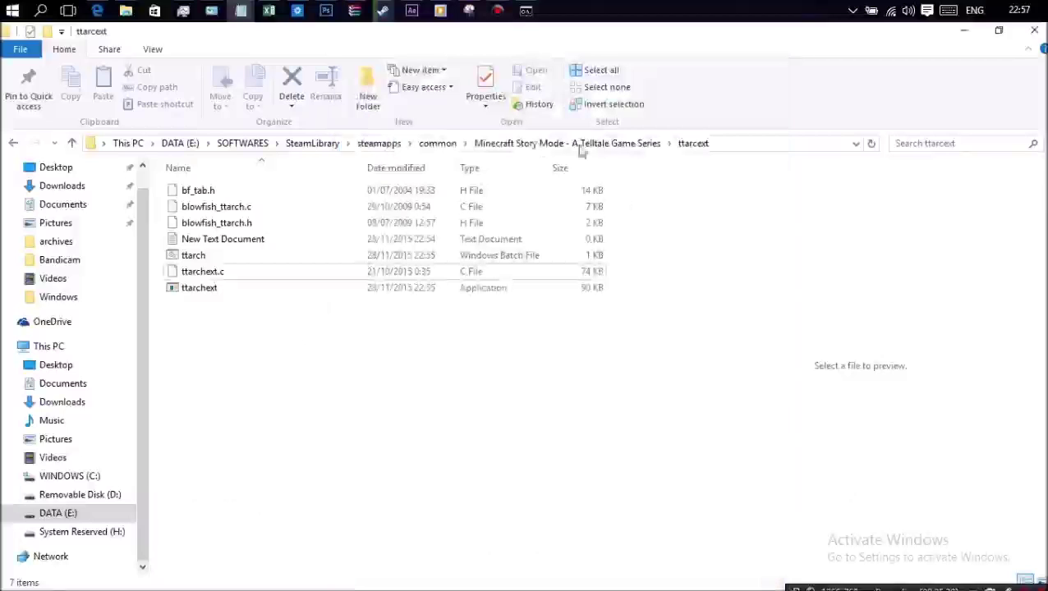
left_click(528, 145)
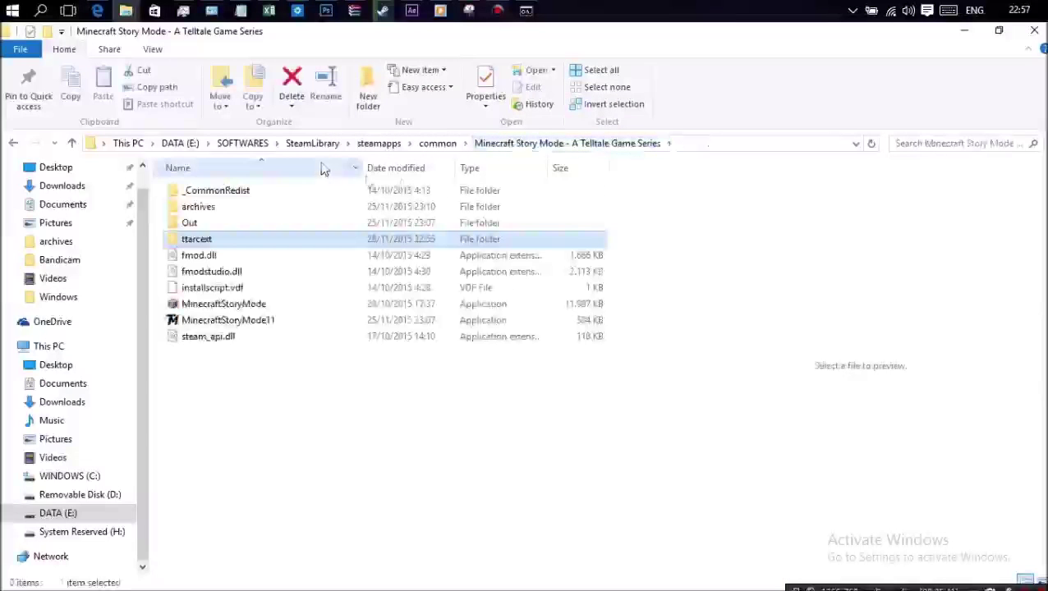
left_click(711, 144)
right_click(528, 152)
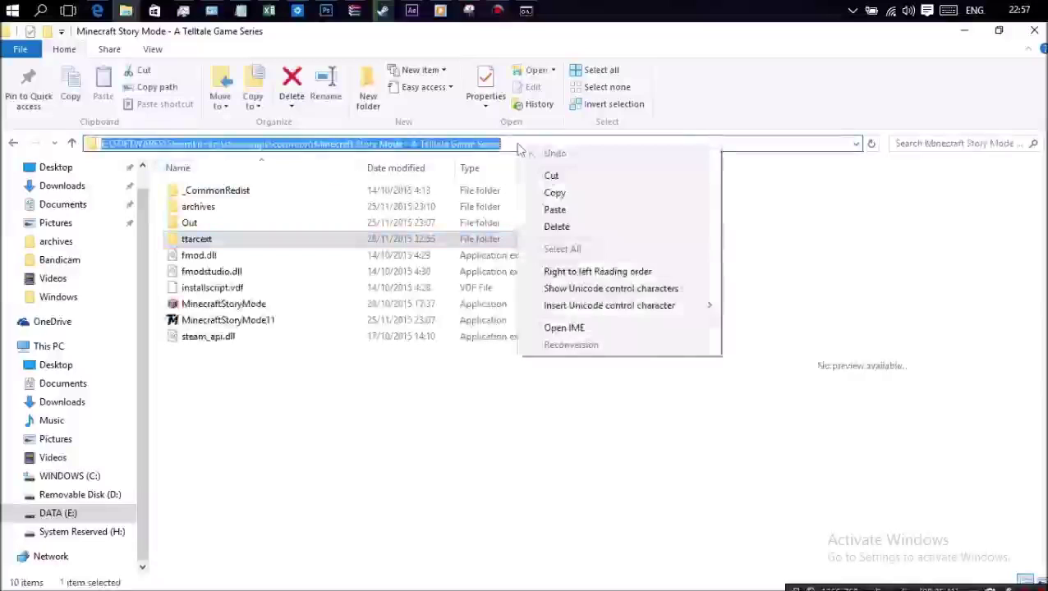
left_click(559, 201)
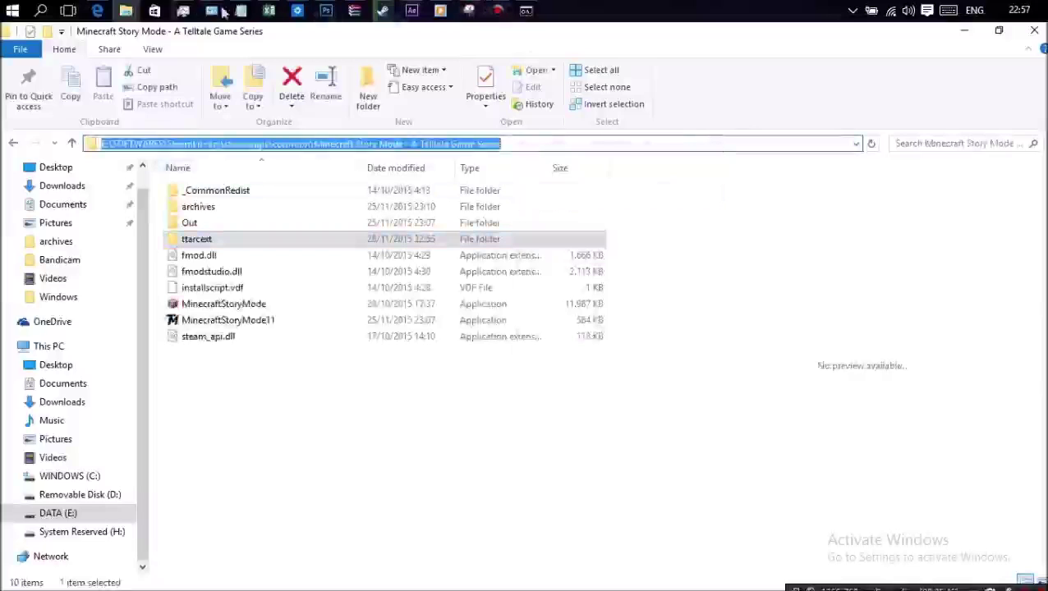
Step: In the ttarch file, replace the folder path before MCSM_pc_Minecraft102_data.ttarch2 with the copied game path followed by \archieve\
mouse_move(238, 18)
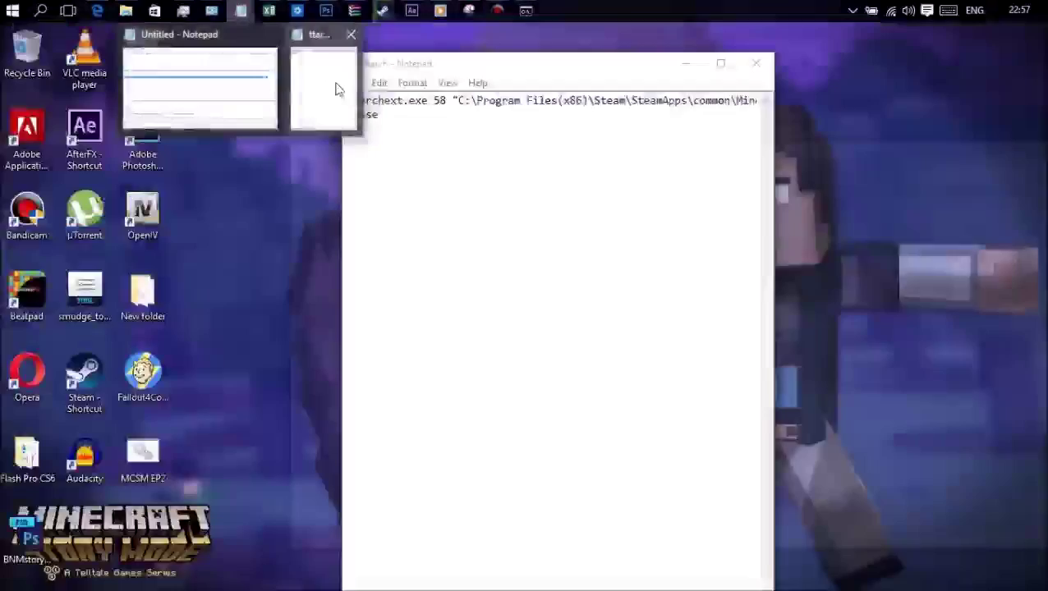
left_click(336, 89)
left_click(724, 63)
left_click_drag(733, 65, 112, 65)
right_click(159, 69)
left_click(196, 134)
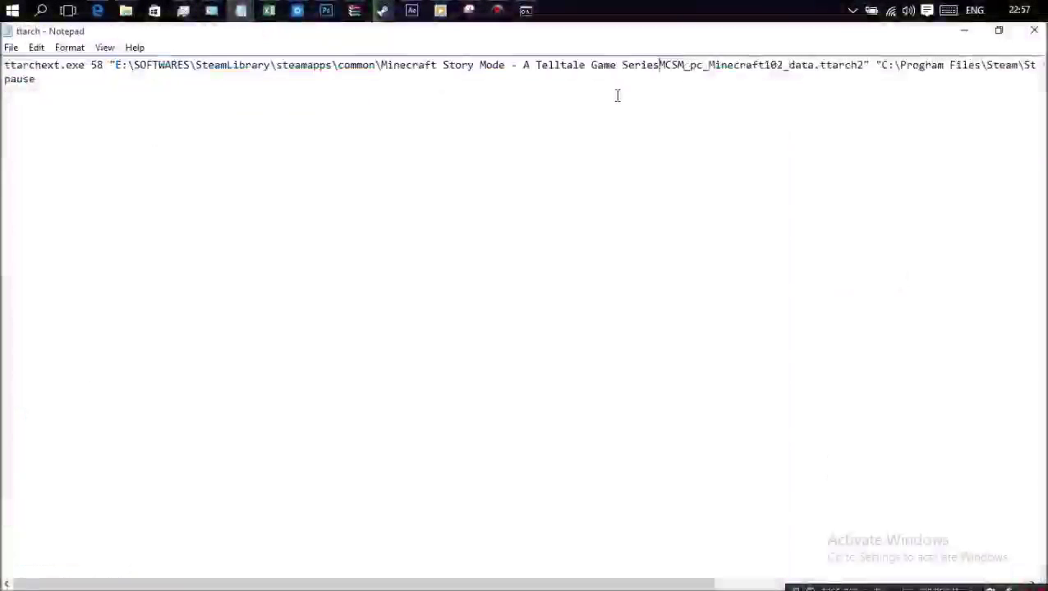
type("\\")
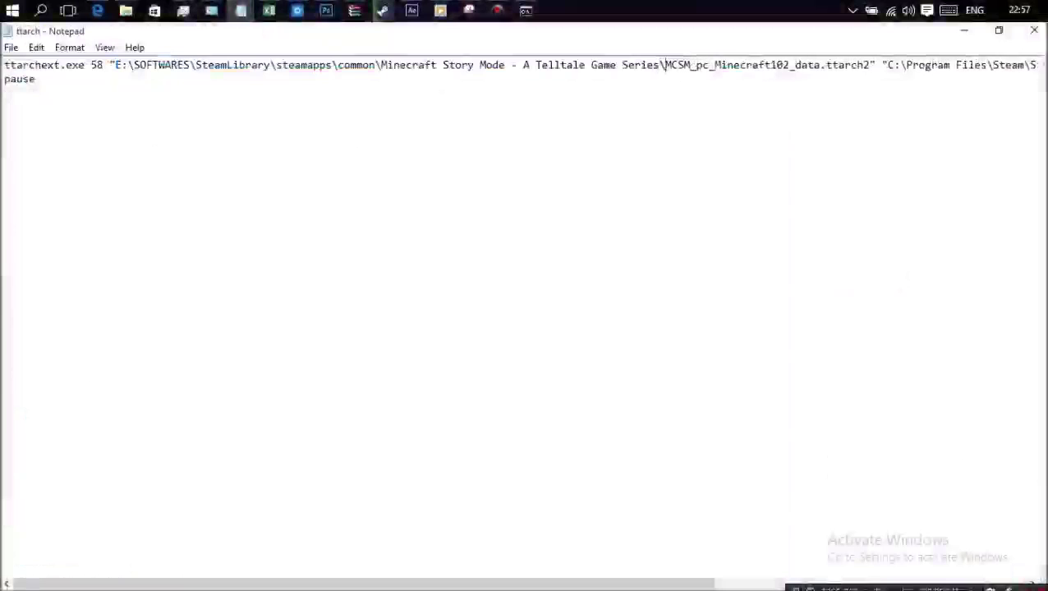
type("a")
type("rchiv")
type("ve\\")
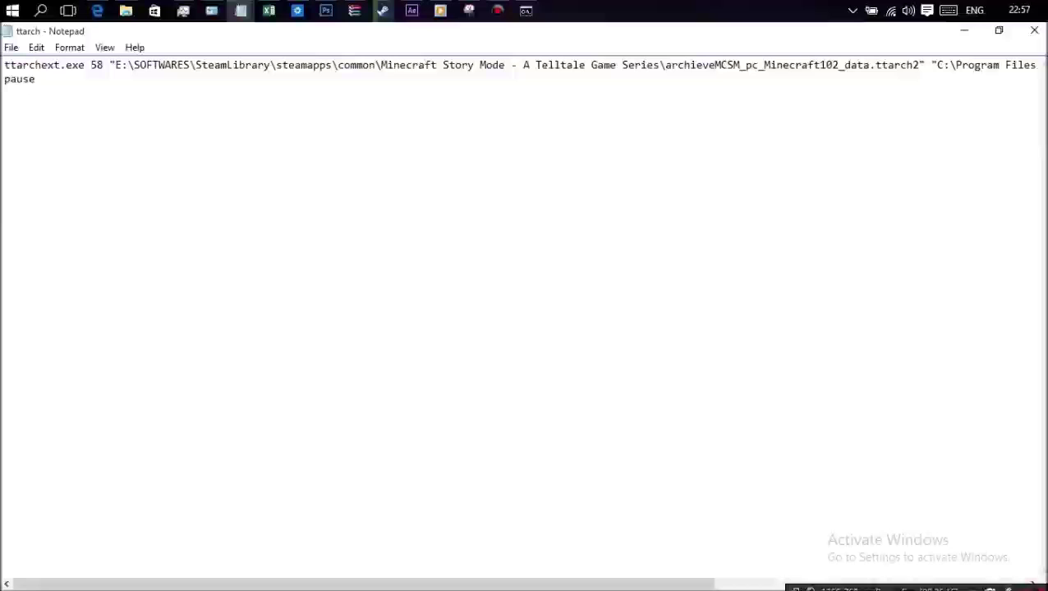
Step: Replace the output path inside the second pair of quotes with the copied game folder path and a trailing backslash
left_click_drag(944, 66, 998, 65)
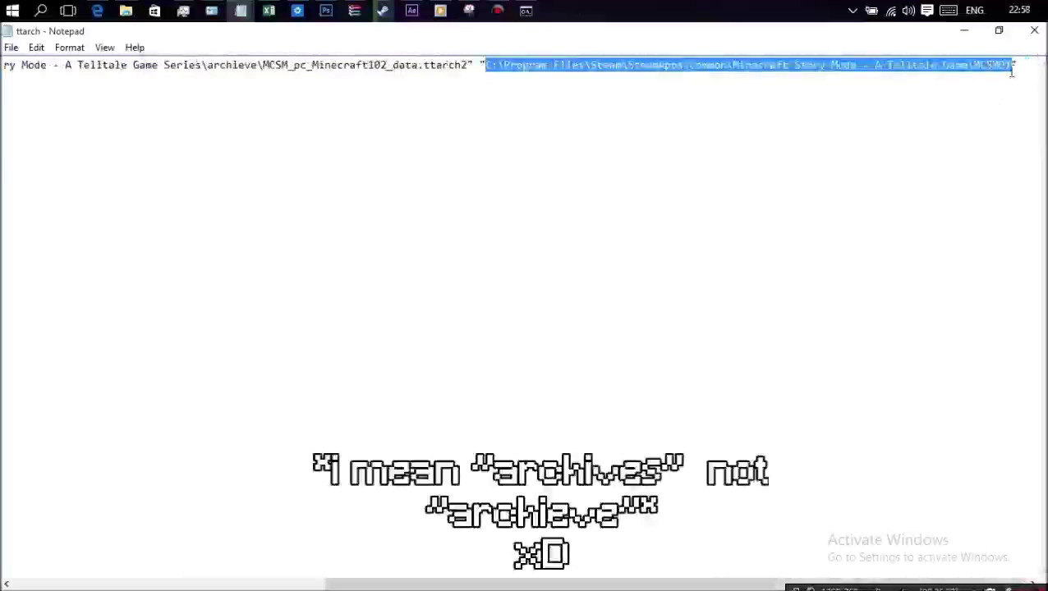
right_click(778, 54)
left_click(821, 125)
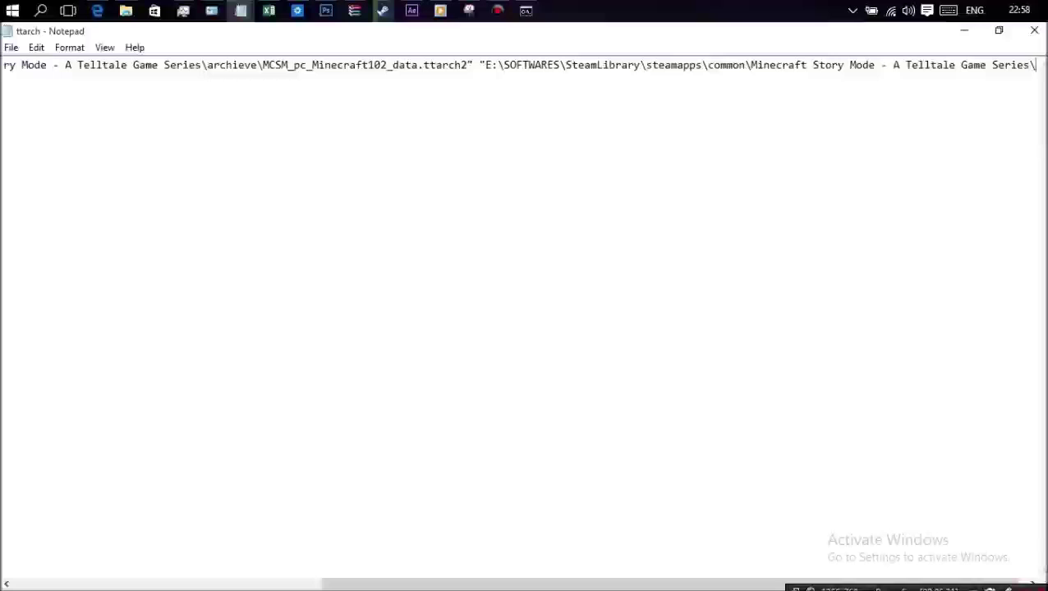
Step: Change the archive file name in the command to MCSM_pc_Minecraft103_data.ttarch2
left_click_drag(392, 77, 673, 86)
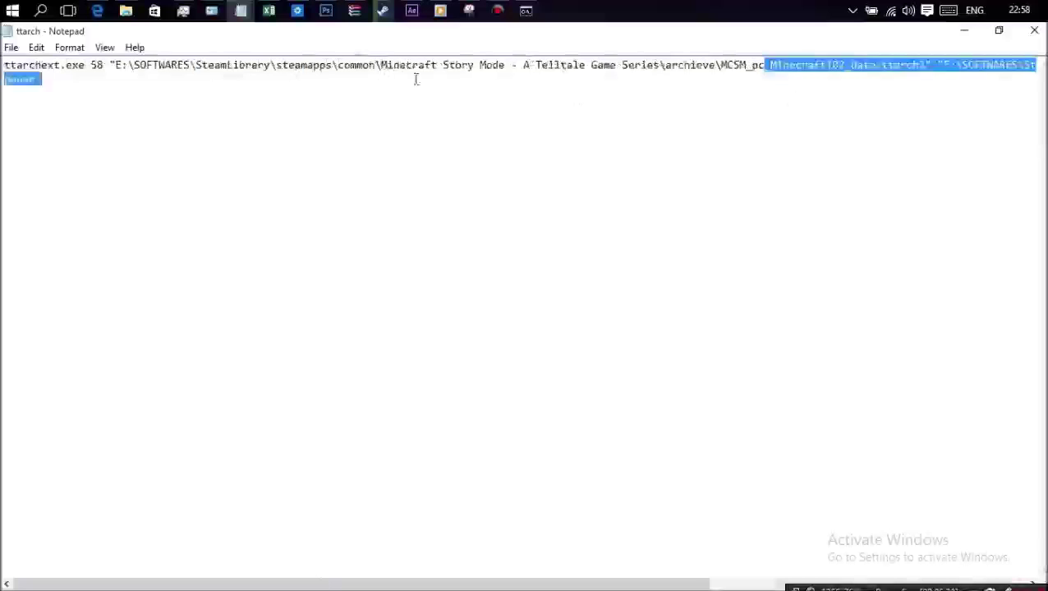
left_click(816, 80)
left_click(846, 64)
key("BackSpace")
type("3")
Step: Add the destination folder name mc103 at the end of the output path
left_click_drag(1020, 85, 1032, 66)
left_click(1024, 66)
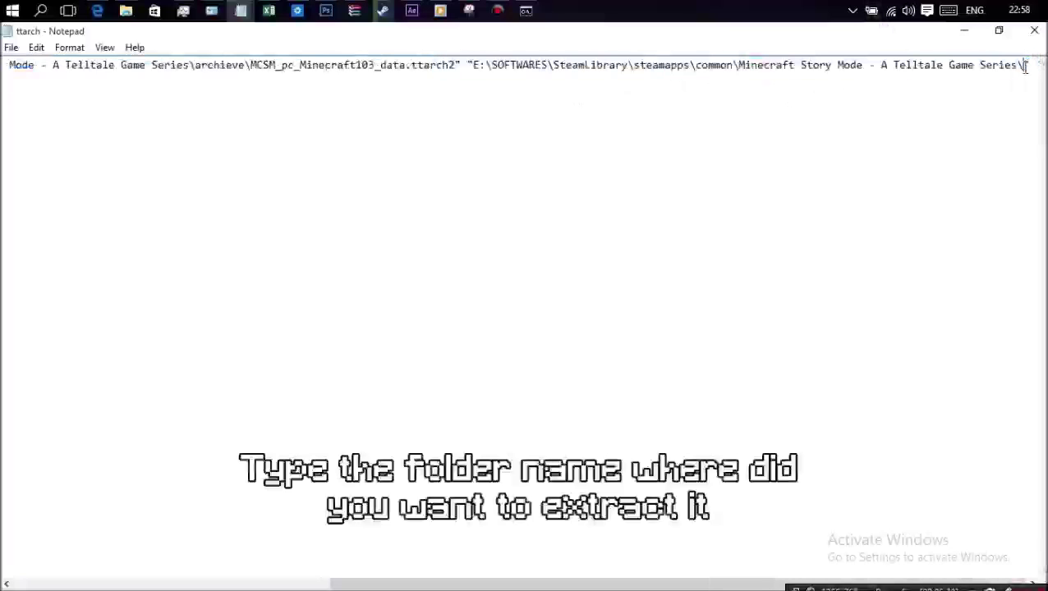
type("mc")
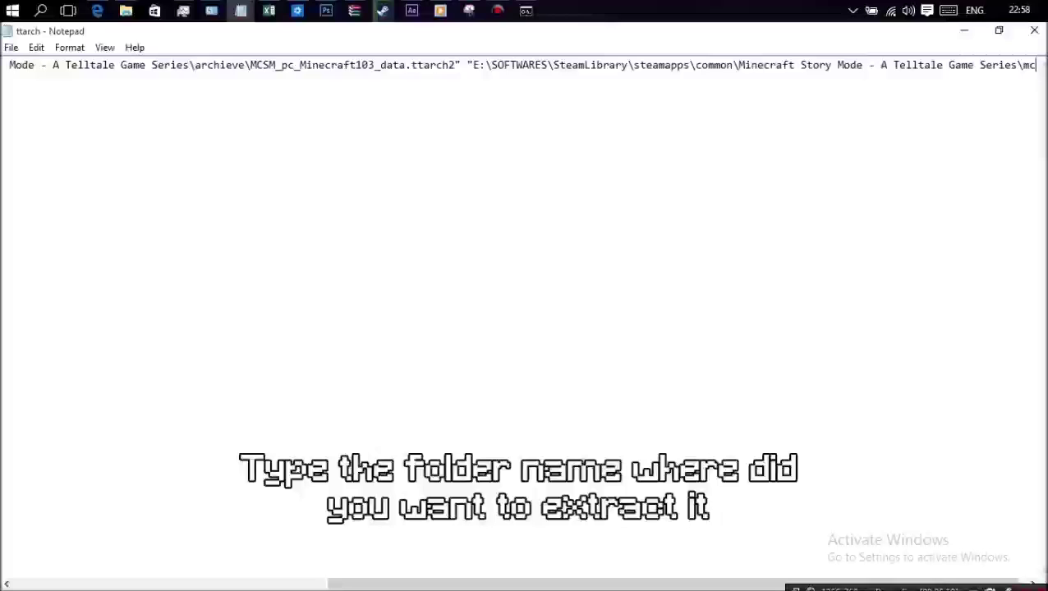
type("103")
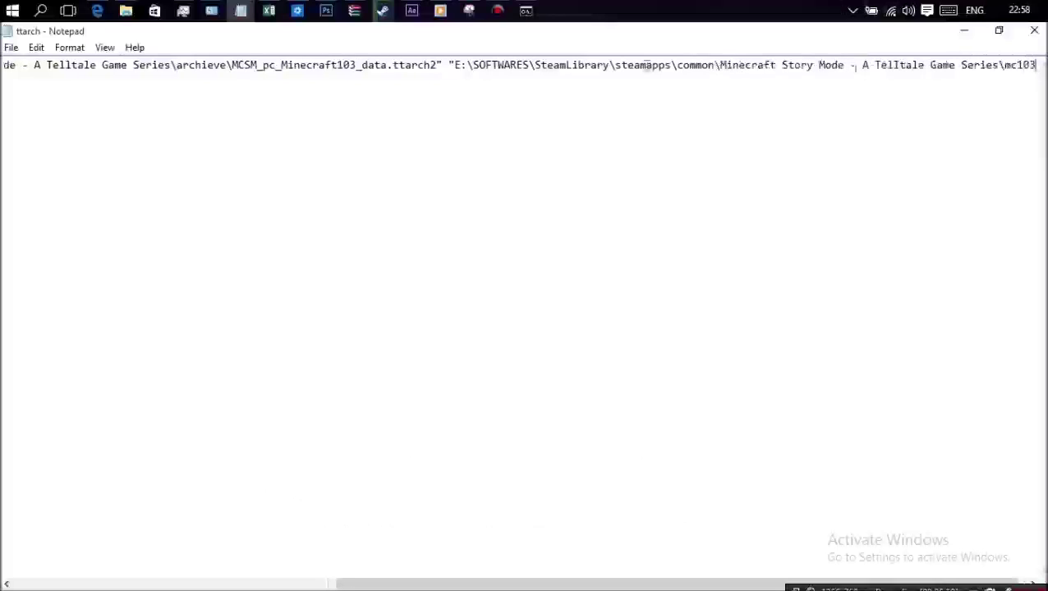
Step: Save the ttarch batch file and minimize its window
left_click(116, 77)
left_click(10, 47)
left_click(39, 99)
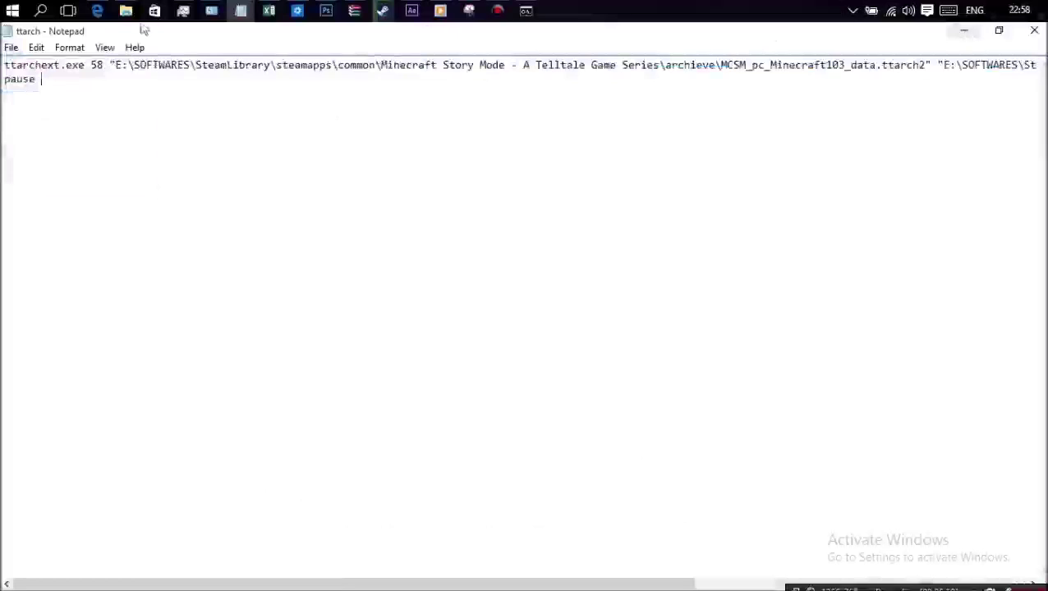
left_click(964, 31)
Step: Create a new folder named mc103 in the Minecraft Story Mode game folder
left_click(205, 240)
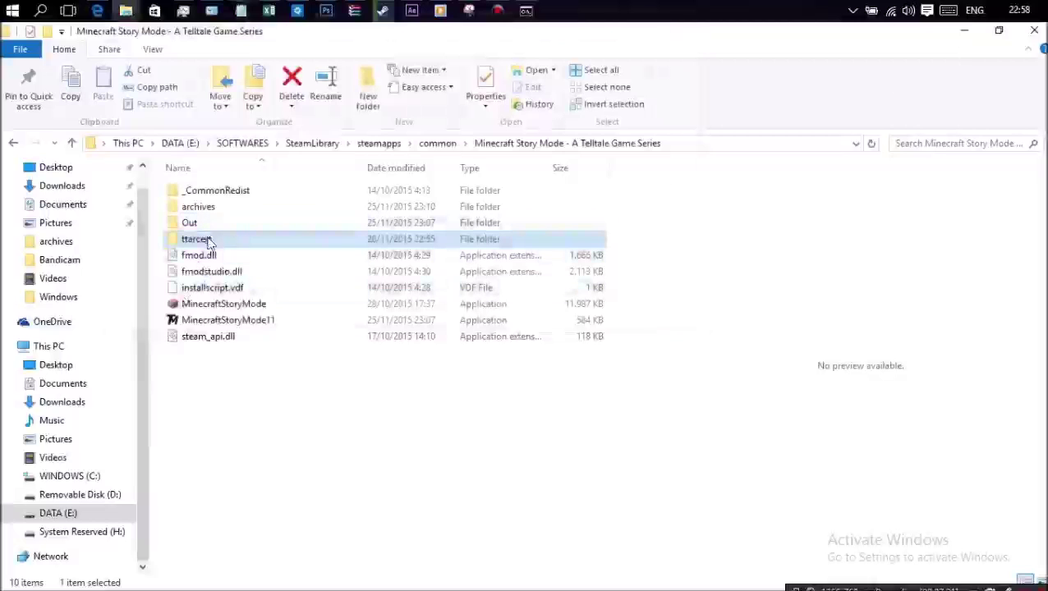
right_click(300, 418)
mouse_move(409, 379)
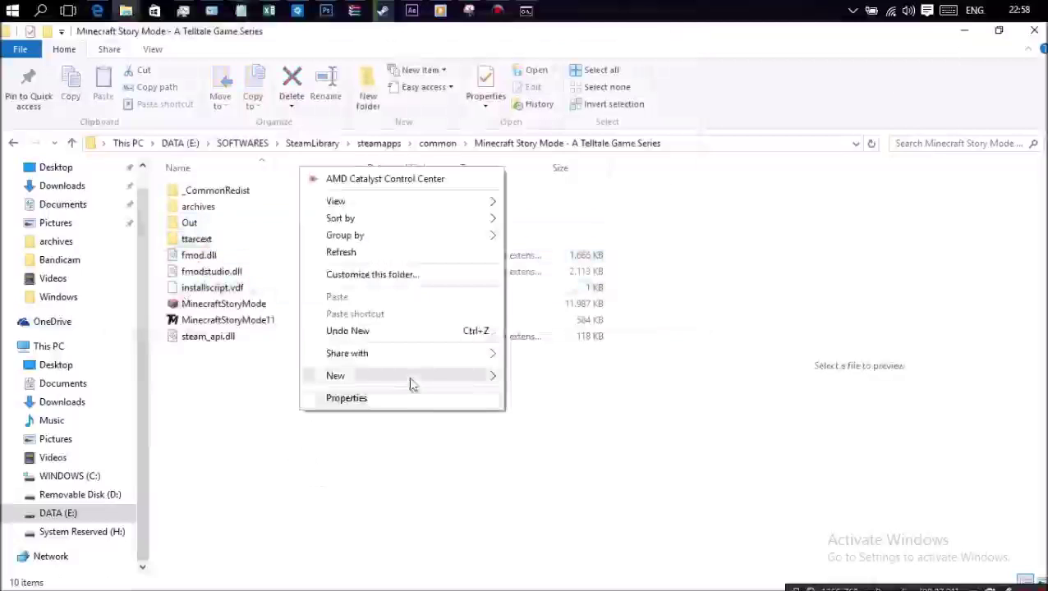
left_click(542, 169)
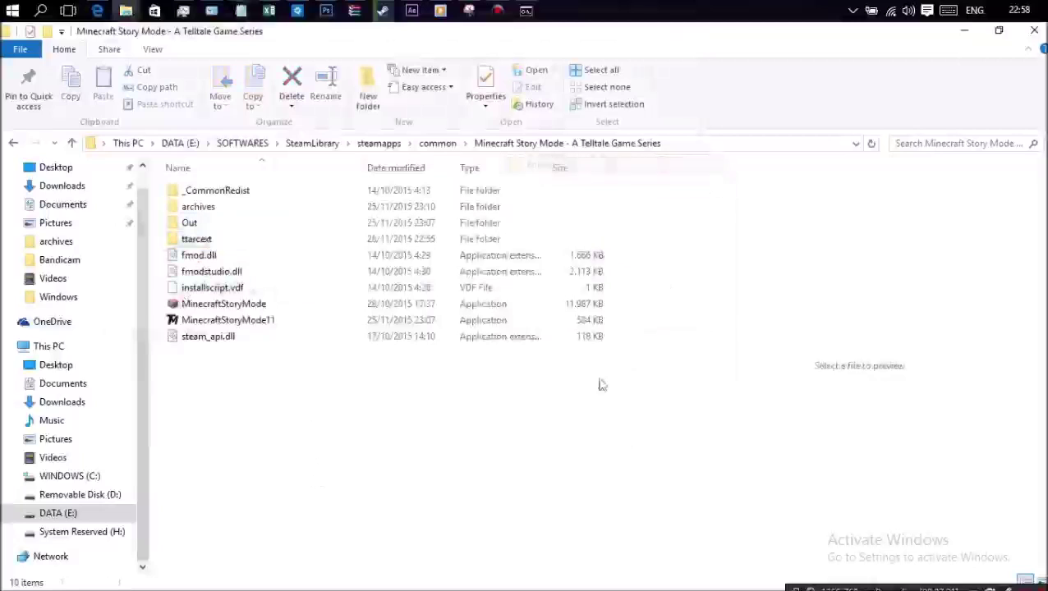
type("m")
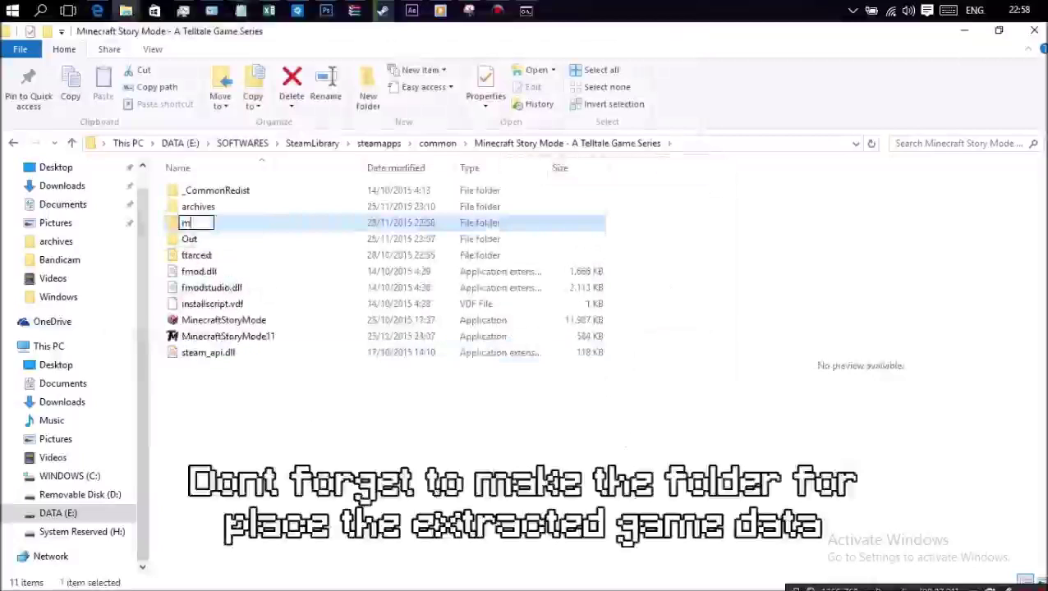
type("c103")
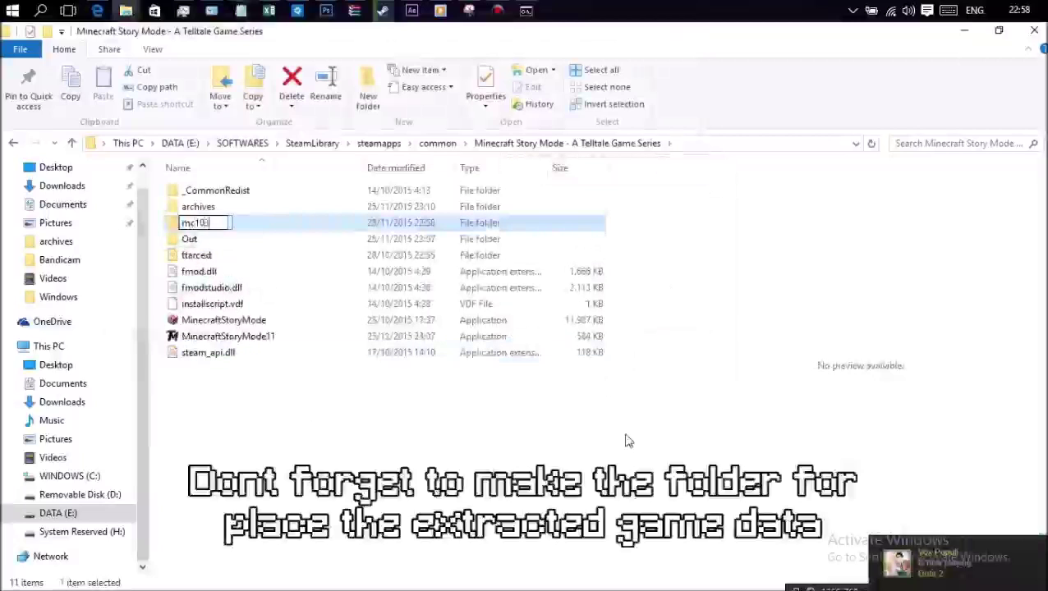
left_click(208, 259)
Step: In the ttarcext folder, narrow the preview pane and select the ttarch batch file to check its command
double_click(207, 259)
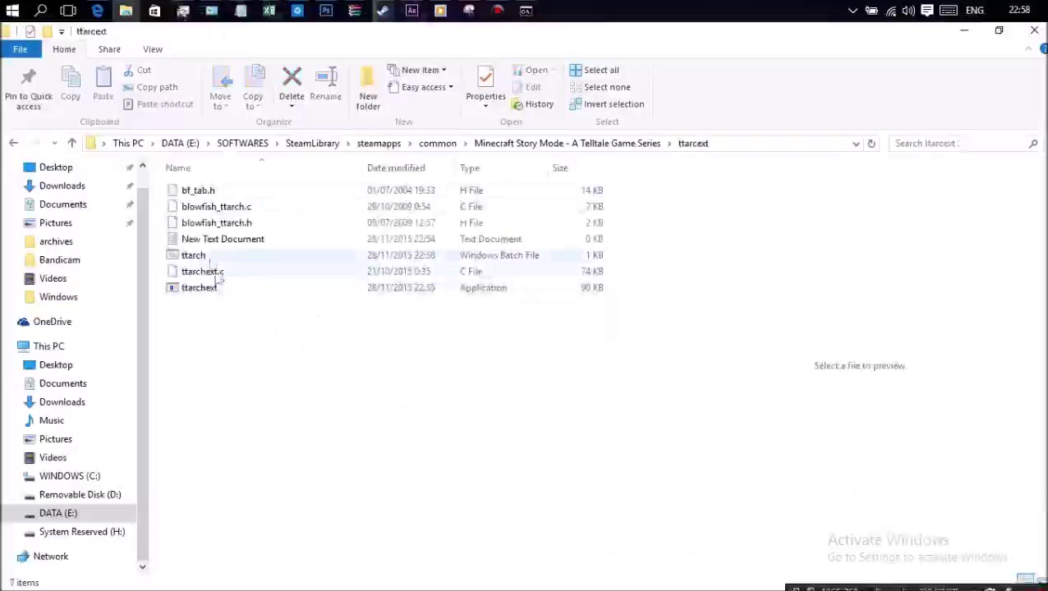
left_click_drag(667, 252, 992, 287)
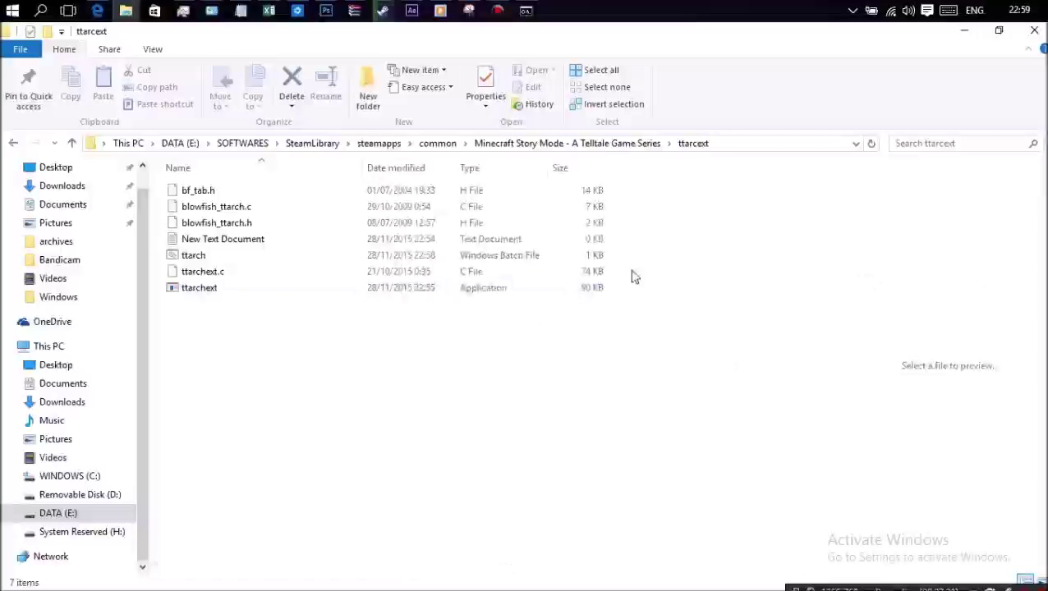
left_click_drag(640, 257, 219, 263)
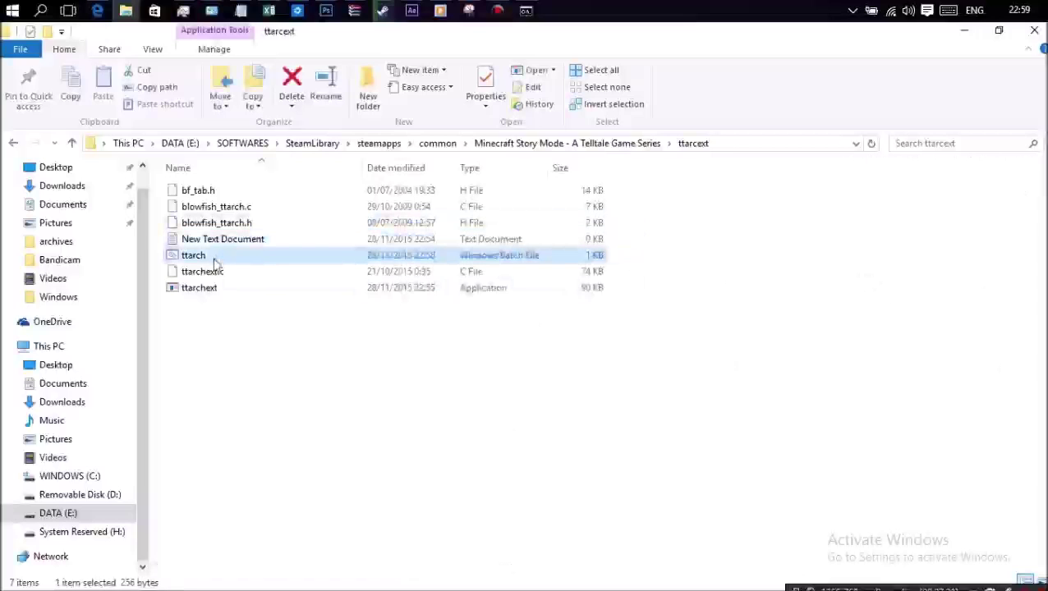
left_click(344, 362)
left_click(227, 256)
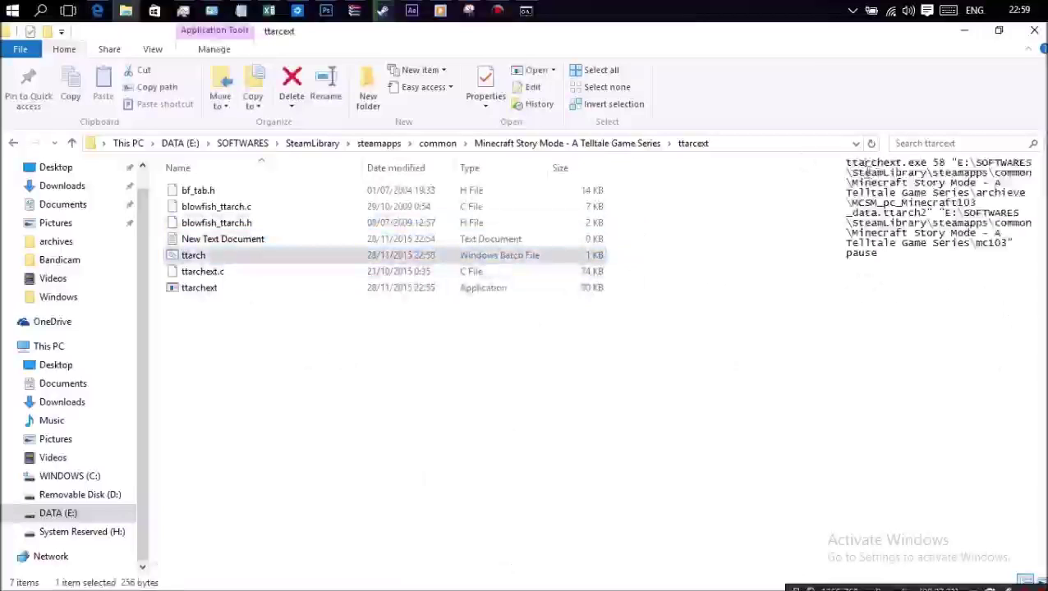
left_click(280, 256)
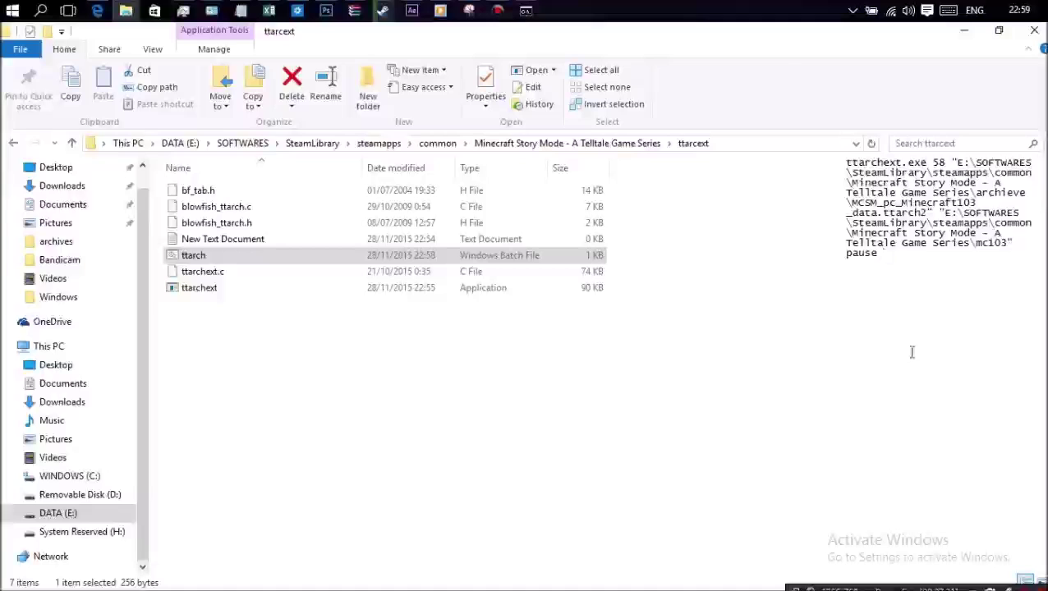
Step: Run the ttarch batch file to extract the episode 103 data archive
double_click(277, 261)
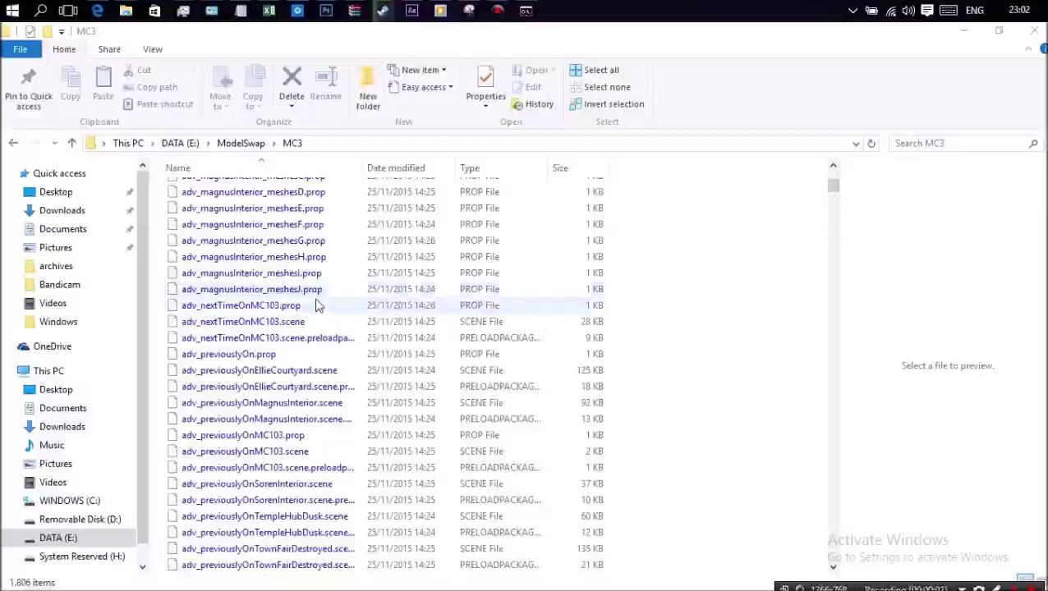
Step: Look through the extracted prop, scene and mesh files in the MC3 folder of ModelSwap
scroll(319, 305, "up", 1)
scroll(318, 300, "up", 4)
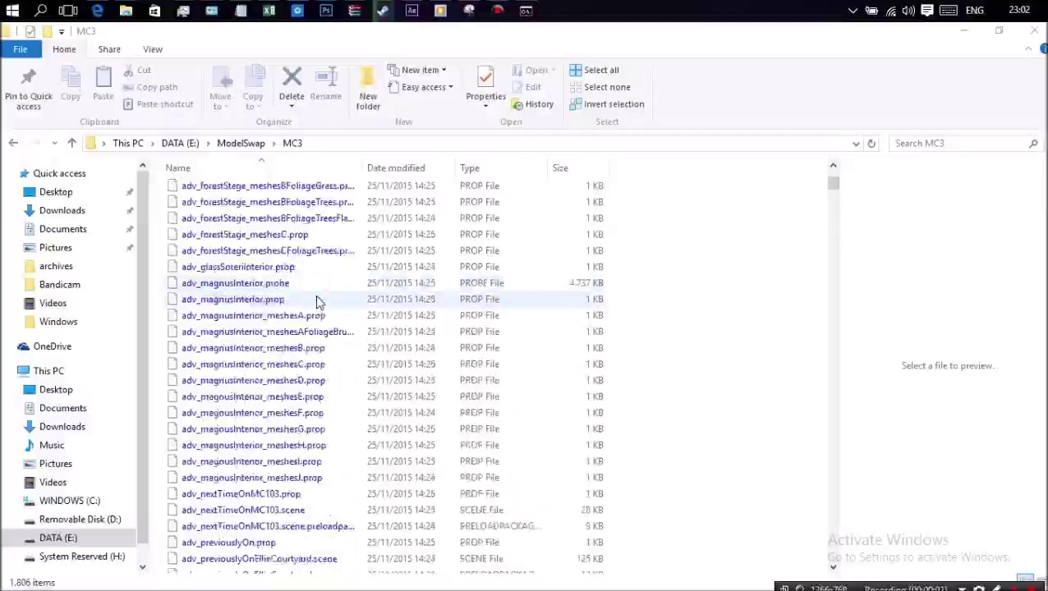
scroll(358, 250, "up", 4)
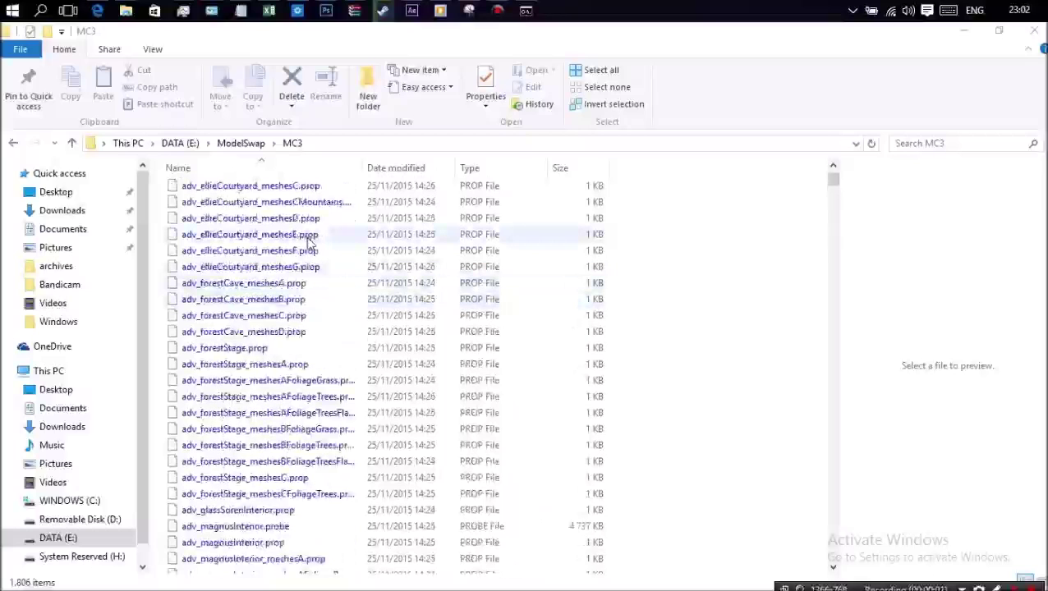
scroll(310, 240, "up", 1)
scroll(308, 241, "up", 2)
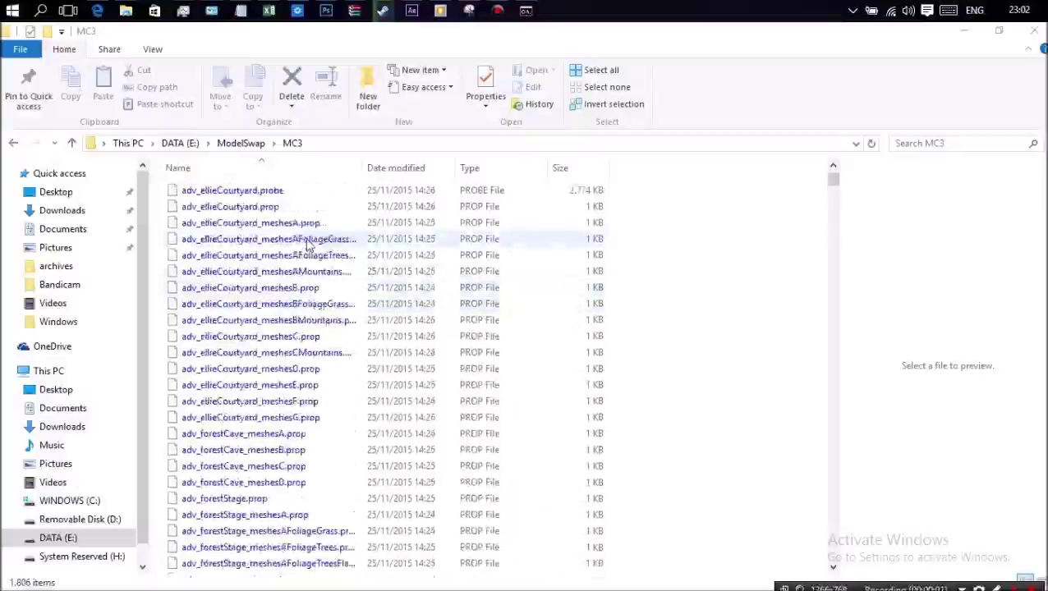
left_click(274, 210)
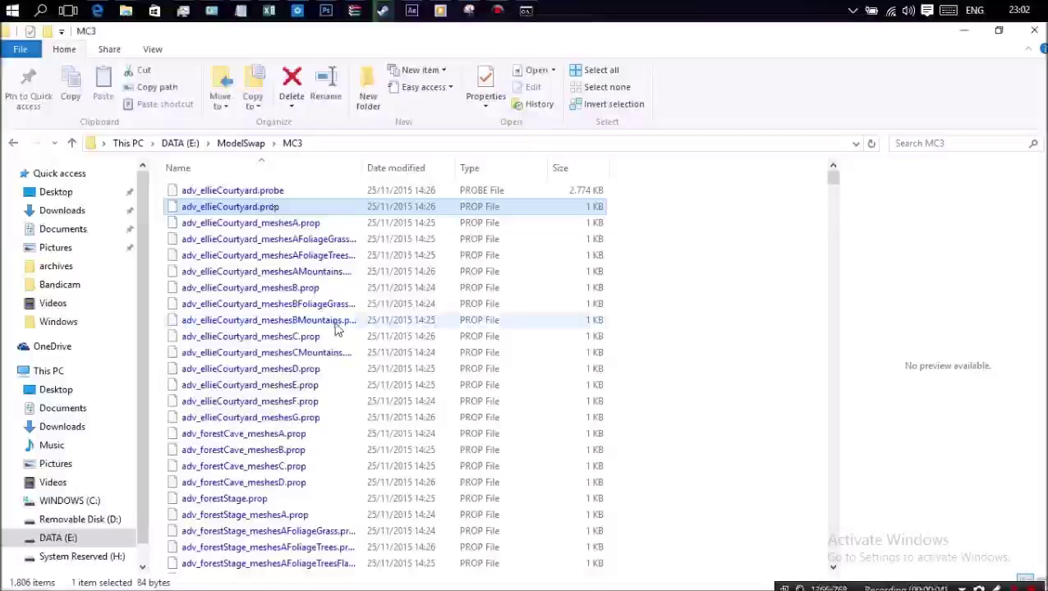
scroll(337, 329, "down", 1)
scroll(337, 329, "down", 1)
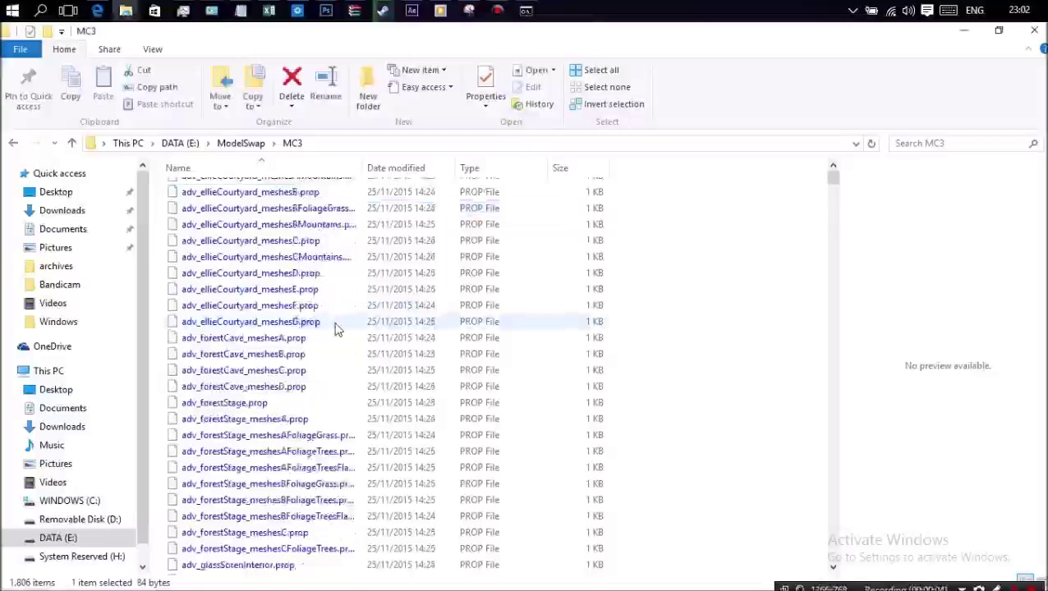
scroll(337, 328, "down", 5)
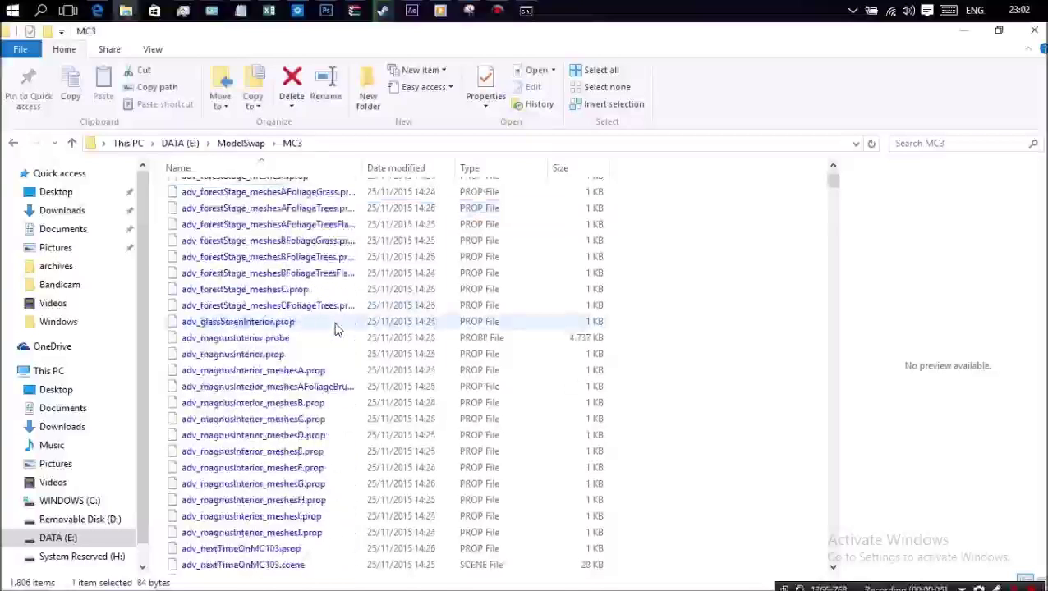
scroll(335, 328, "down", 7)
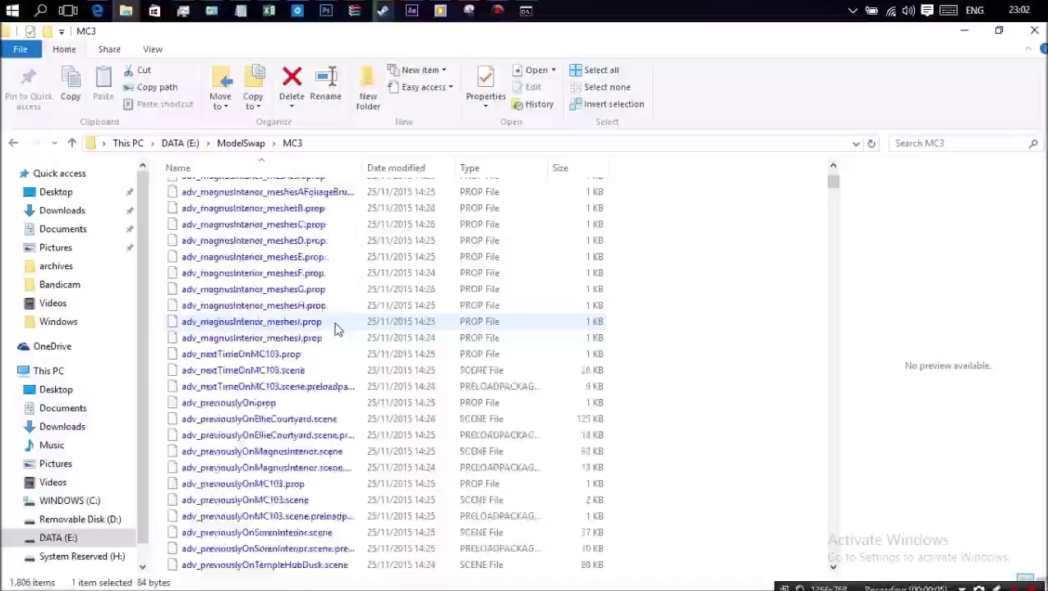
scroll(335, 329, "down", 1)
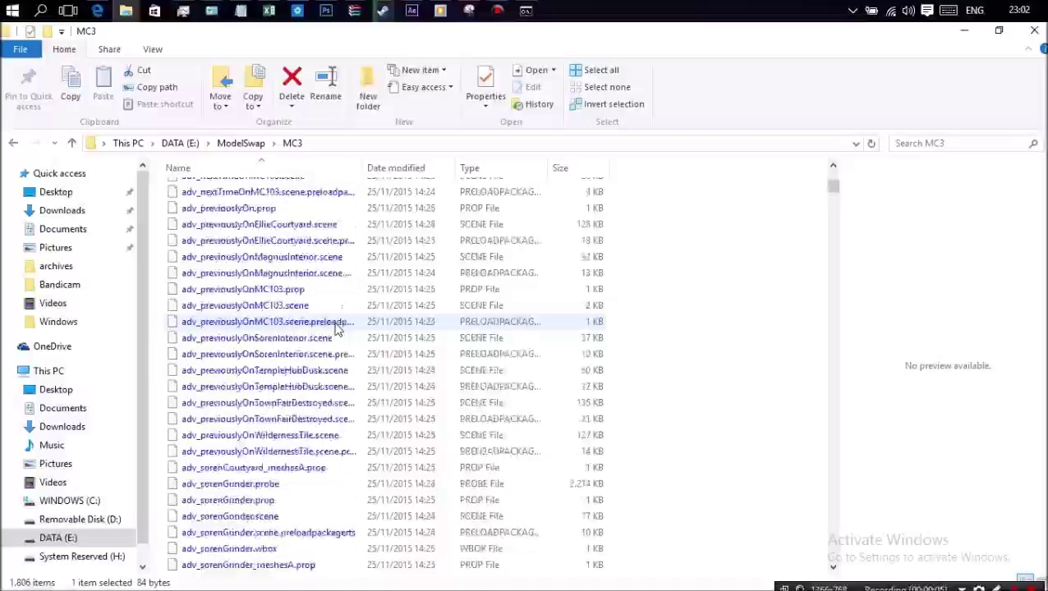
scroll(335, 328, "down", 5)
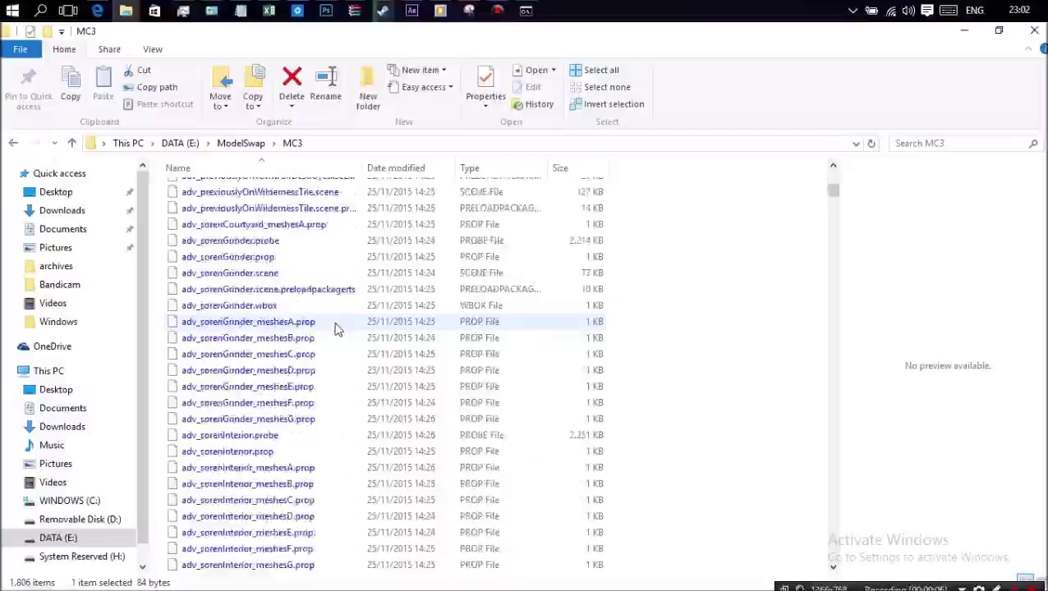
scroll(335, 328, "down", 1)
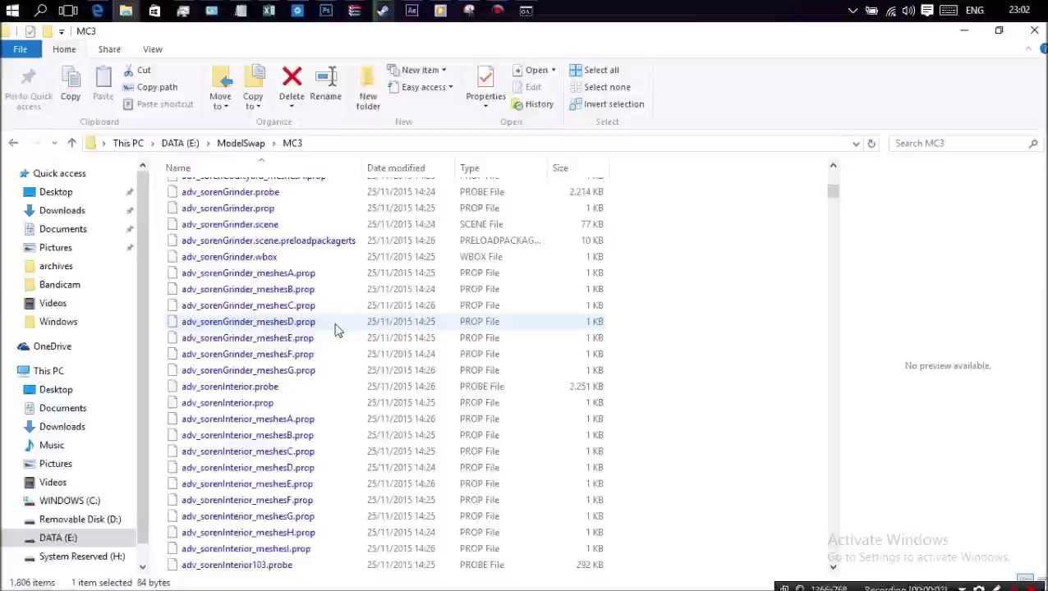
Step: Search the MC3 folder for magnus.prop and copy the file skM1_magnus.prop
left_click(954, 144)
type("magnus")
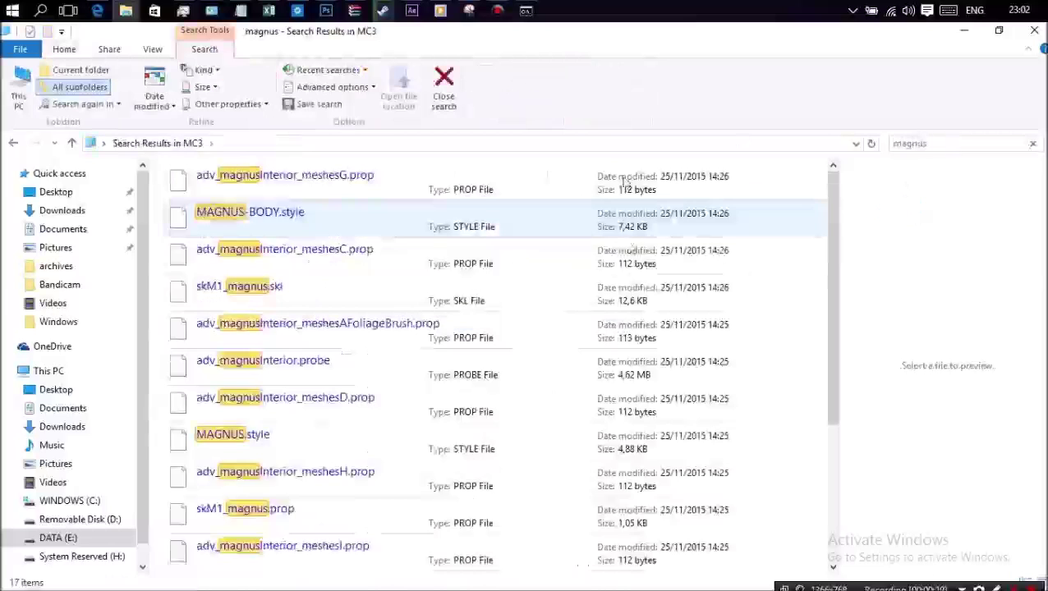
scroll(339, 458, "down", 2)
scroll(332, 426, "up", 2)
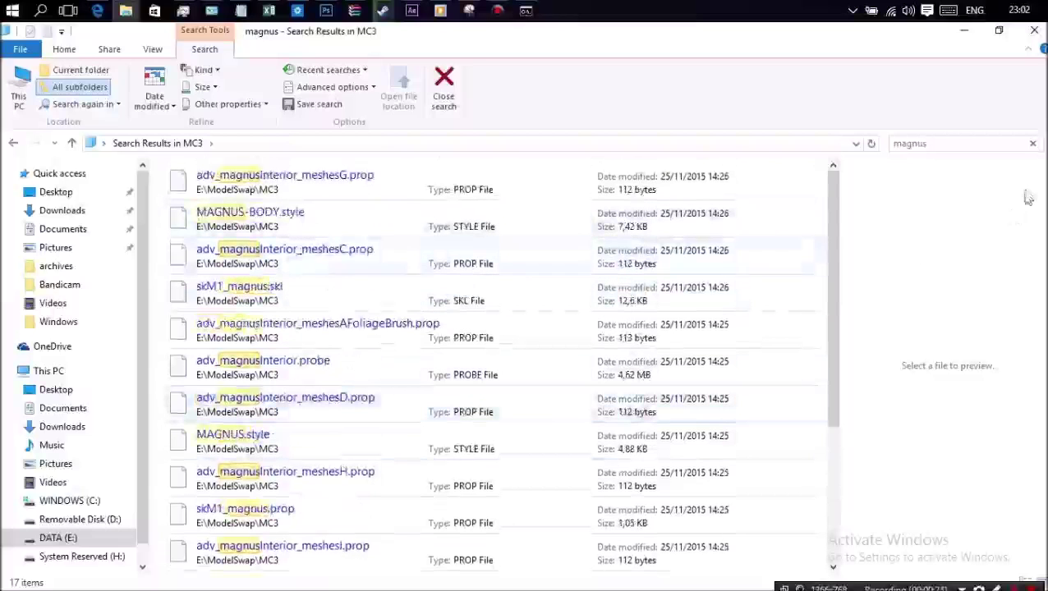
type(".prop")
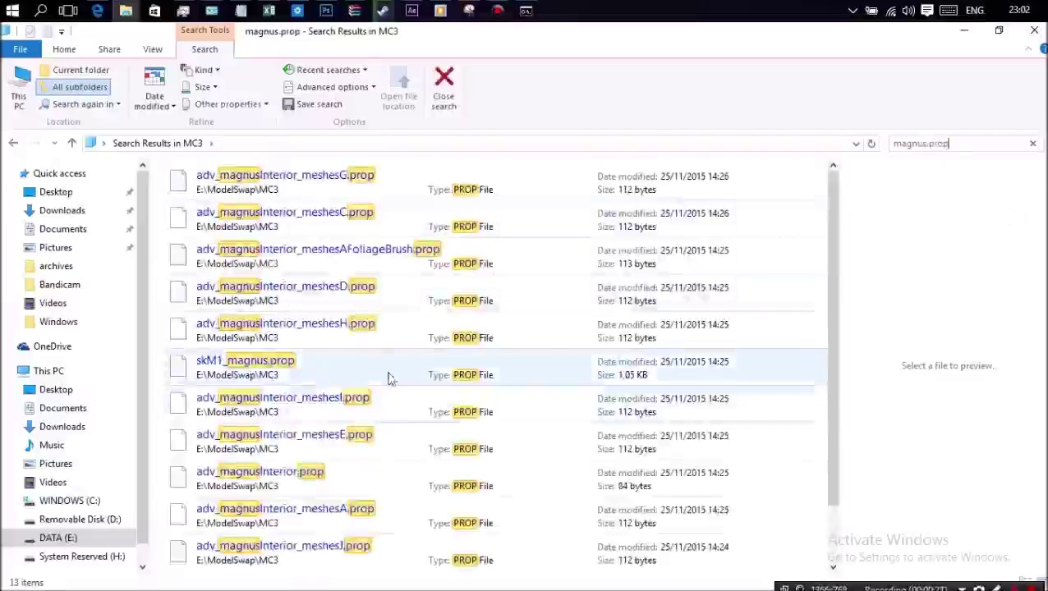
right_click(385, 367)
left_click(435, 259)
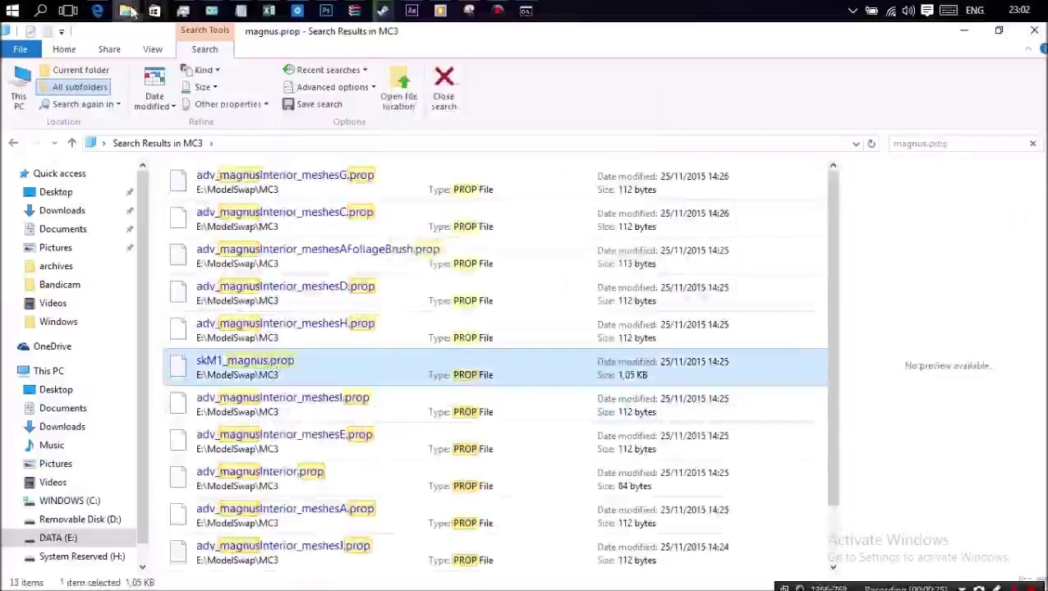
Step: Switch to the Minecraft Story Mode game folder, open its archives folder and paste the copied skM1_magnus.prop there
left_click(127, 11)
left_click(276, 80)
left_click(486, 144)
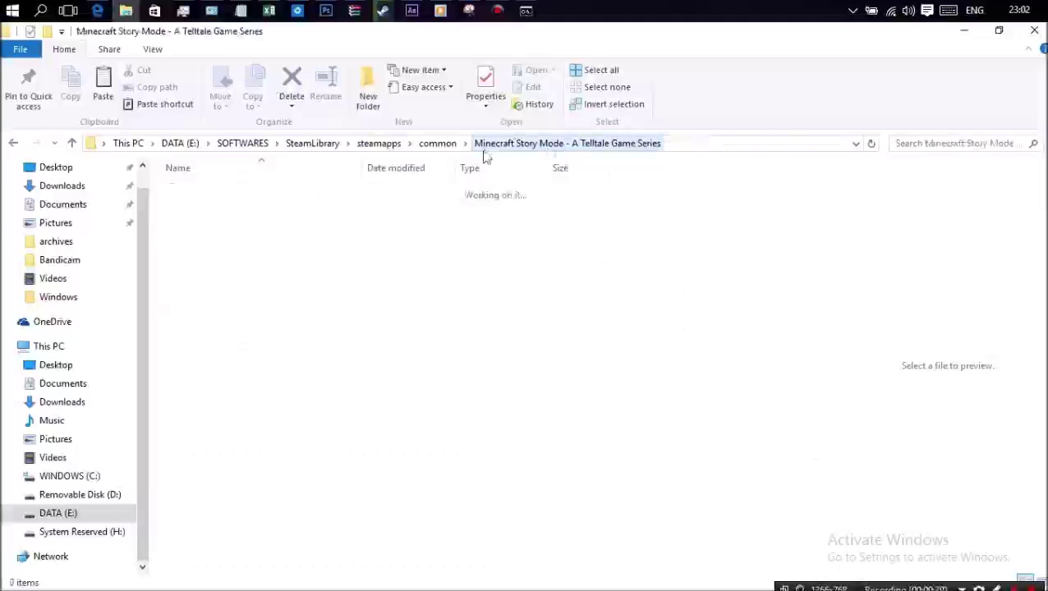
left_click(209, 215)
double_click(210, 215)
scroll(685, 331, "down", 20)
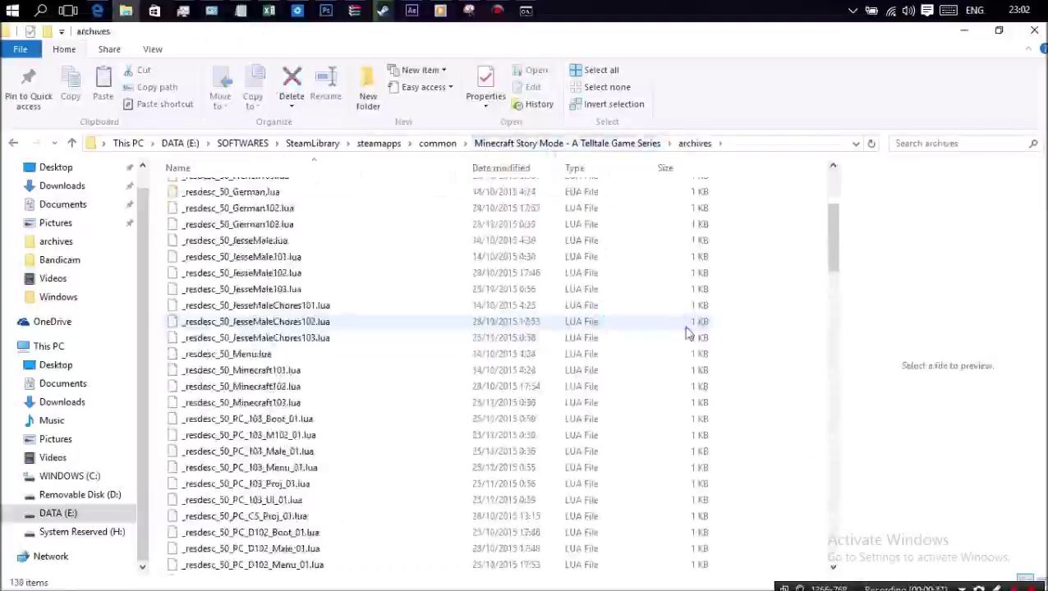
Step: Rename the pasted skM1_magnus.prop in the archives folder as skM1_soren.prop
left_click(267, 567)
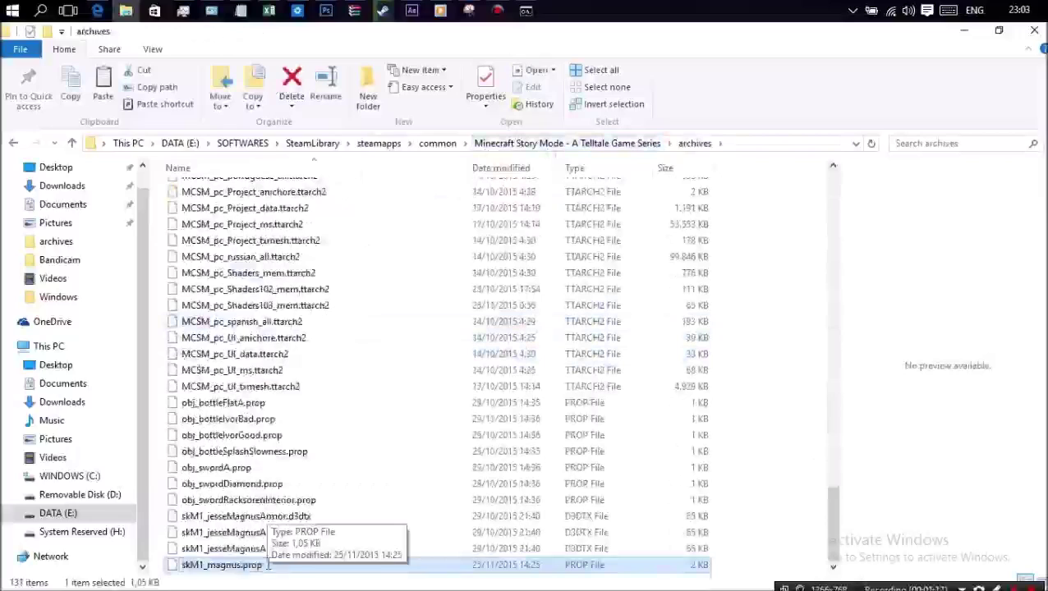
left_click(267, 565)
type("skM1_soren")
left_click(760, 430)
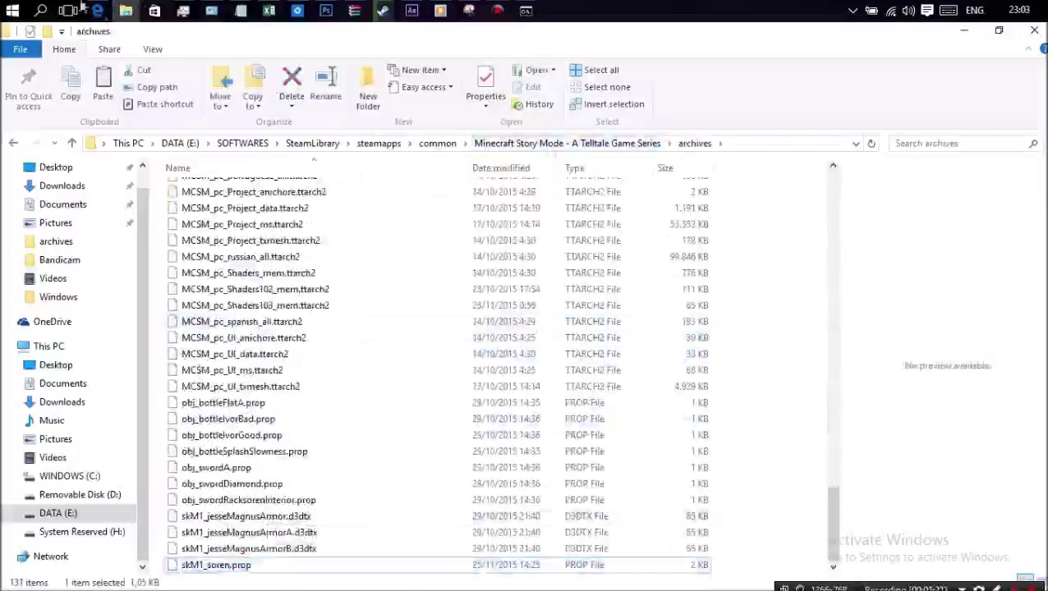
Step: Return to the MC3 search results, search for soren.prop and copy the original skM1_soren.prop
mouse_move(126, 10)
left_click(82, 73)
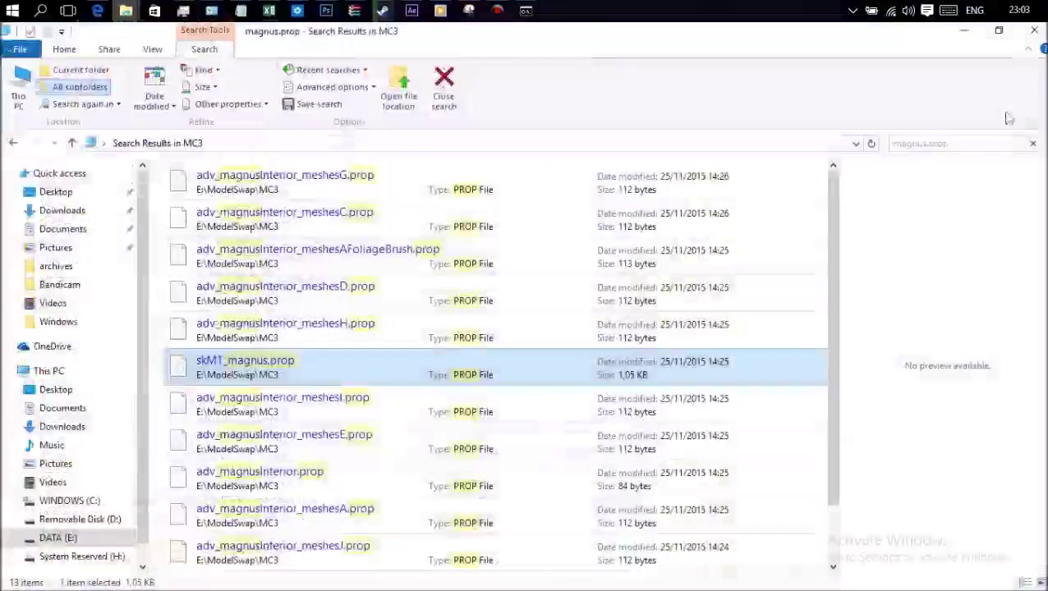
left_click(1002, 144)
type("sor")
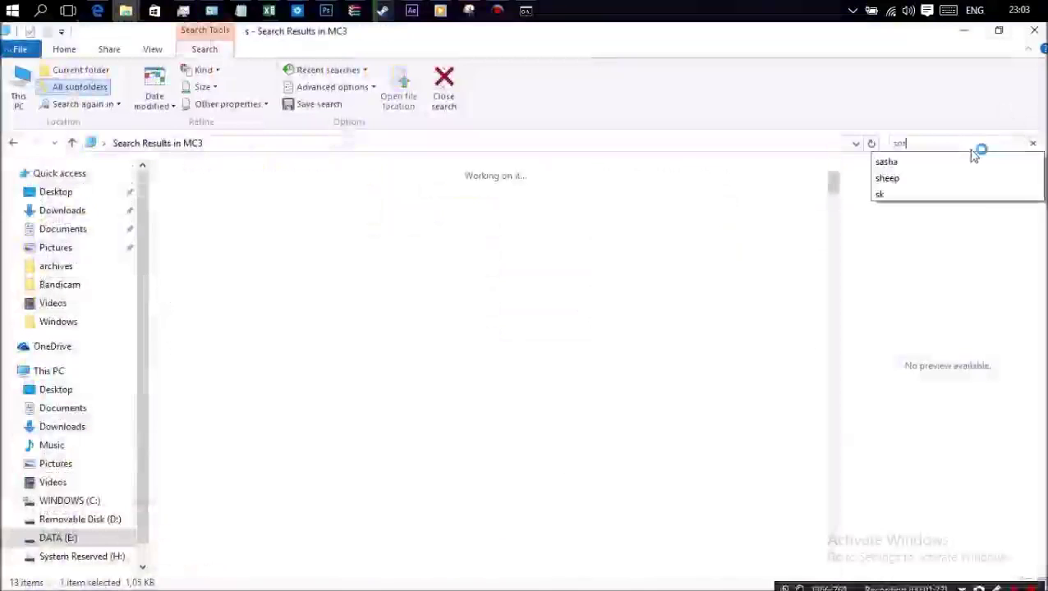
type("en.prop")
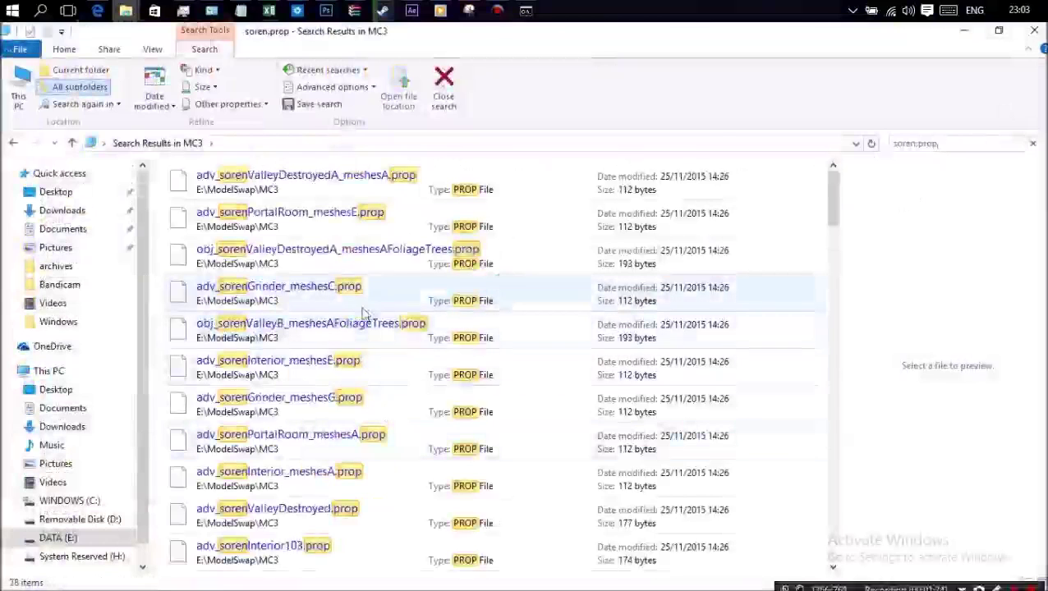
scroll(378, 306, "down", 3)
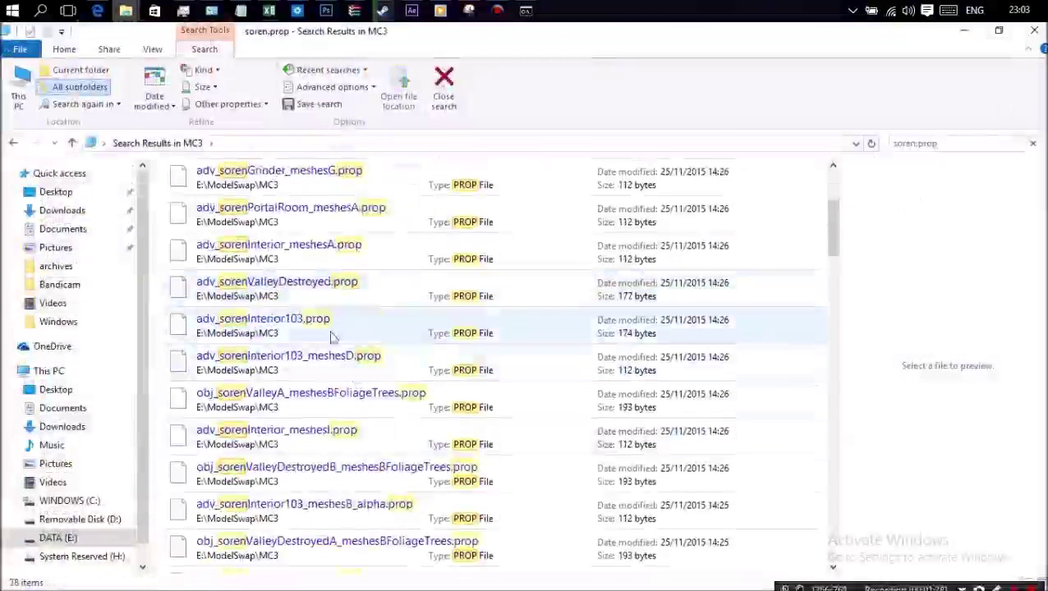
scroll(234, 329, "down", 10)
scroll(240, 332, "down", 10)
left_click(276, 517)
right_click(277, 519)
left_click(311, 408)
Step: Go back to the archives folder and temporarily rename skM1_soren.prop as skM1_soren1.prop to avoid a name clash
left_click(961, 31)
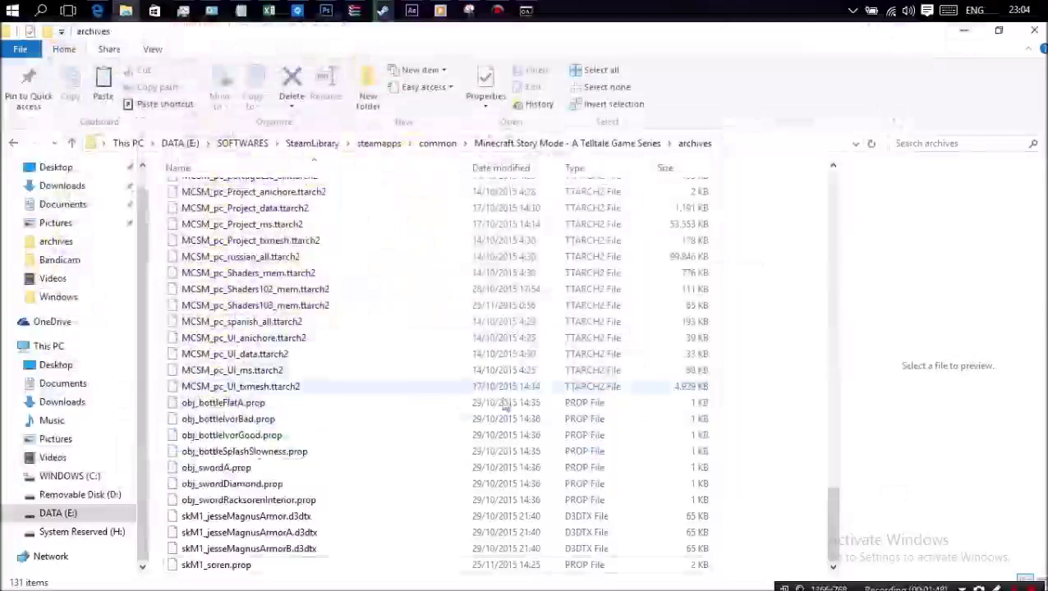
mouse_move(126, 10)
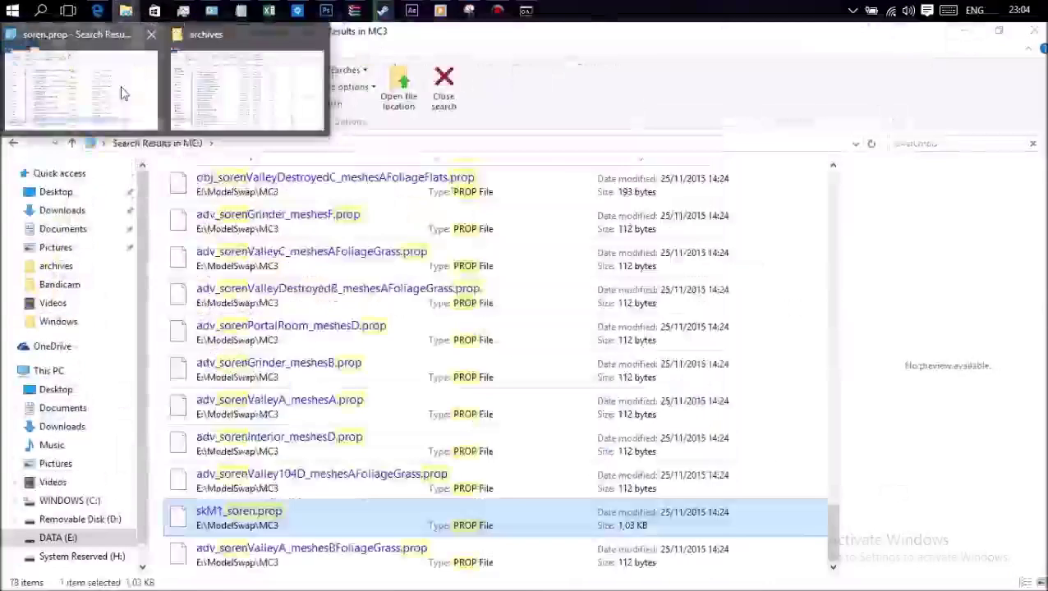
left_click(122, 88)
left_click(964, 33)
left_click(293, 569)
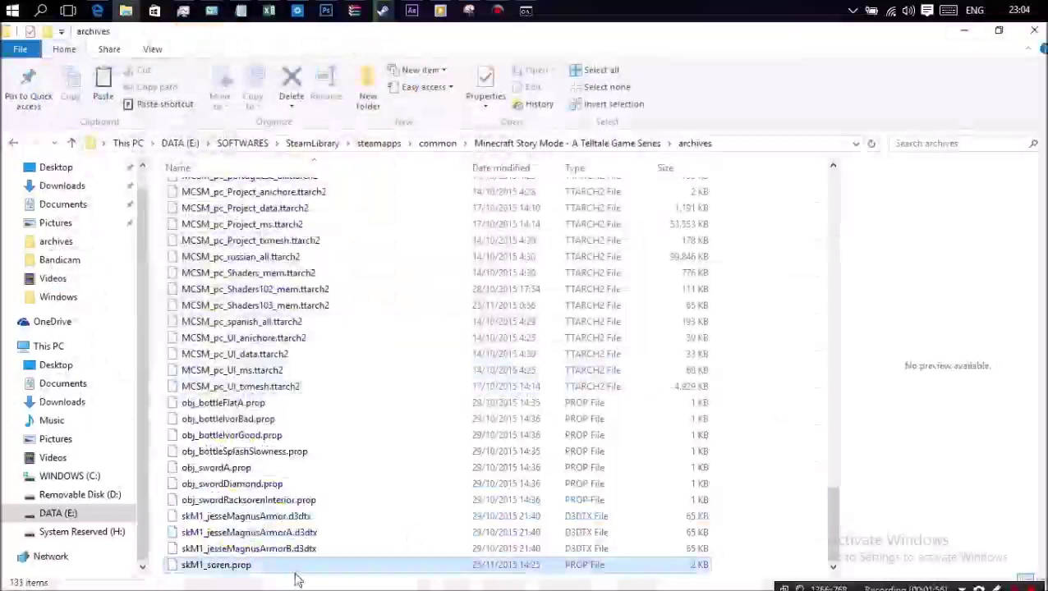
key("F2")
key("Right")
type("1")
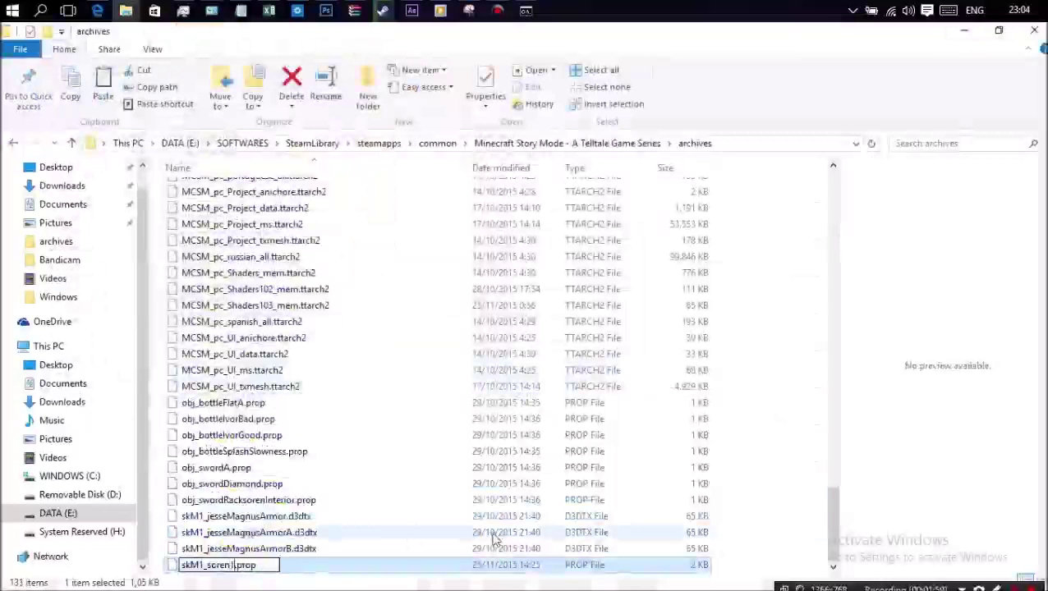
key("Return")
Step: Paste the copied skM1_soren.prop into the archives folder and rename it as skM1_magnus.prop
right_click(760, 384)
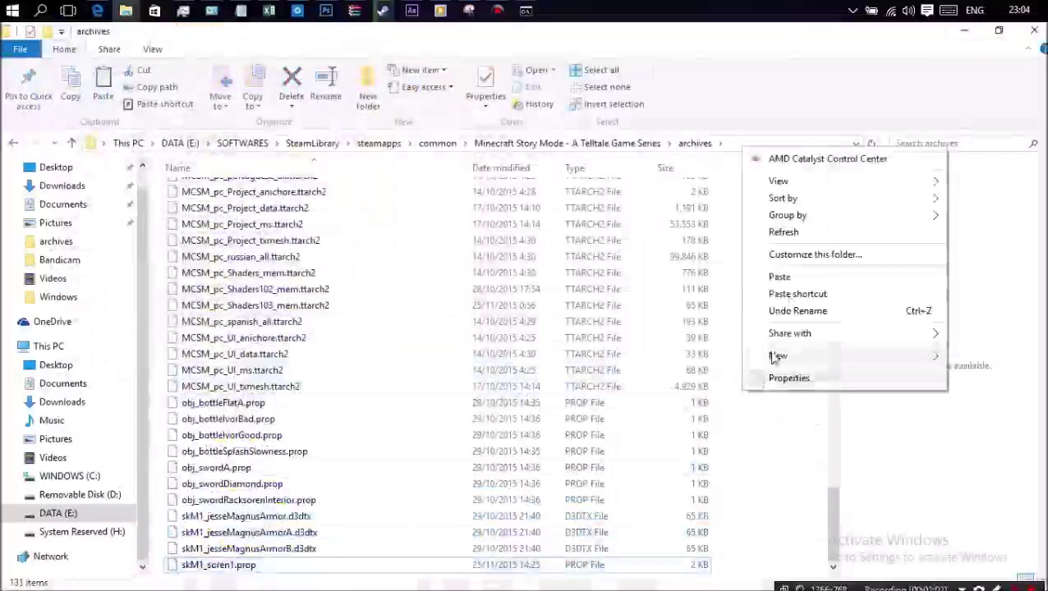
left_click(731, 279)
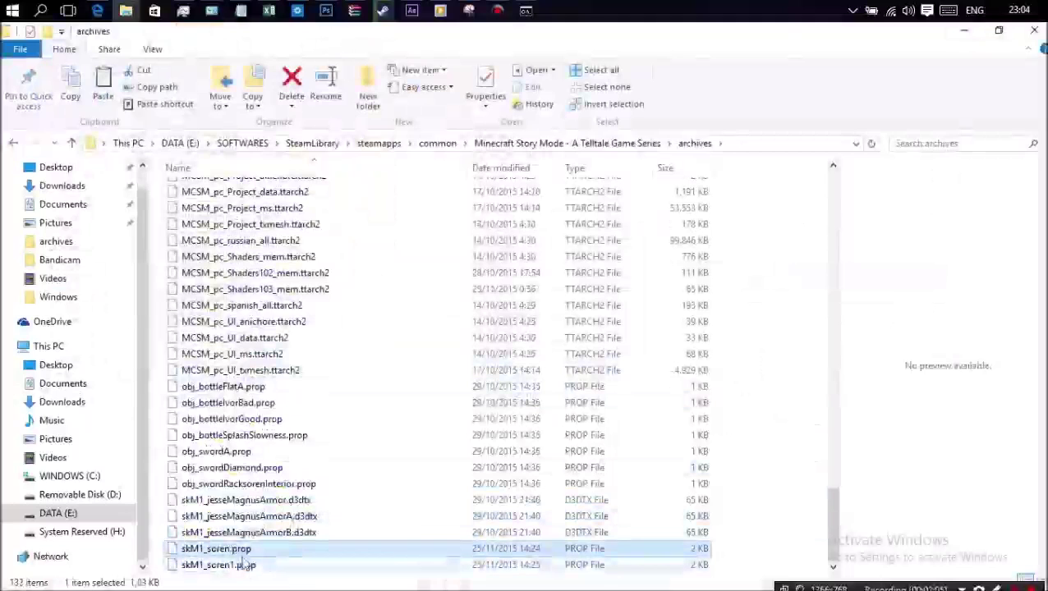
key("F2")
key("BackSpace")
key("BackSpace")
key("BackSpace")
key("BackSpace")
key("BackSpace")
type("magnus")
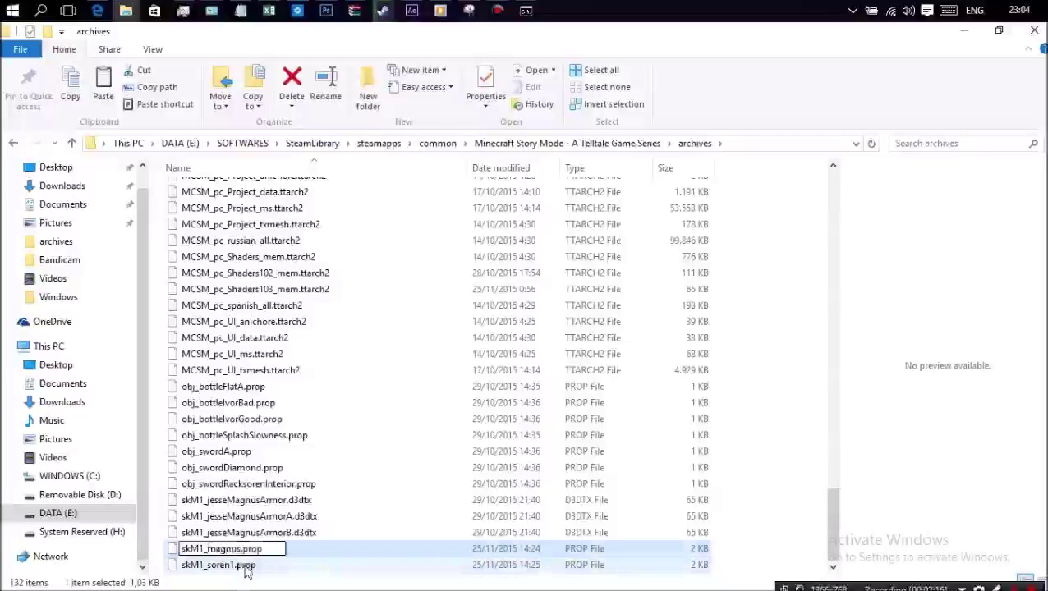
Step: Rename skM1_soren1.prop back to skM1_soren.prop in the archives folder
left_click(246, 571)
key("F2")
key("Right")
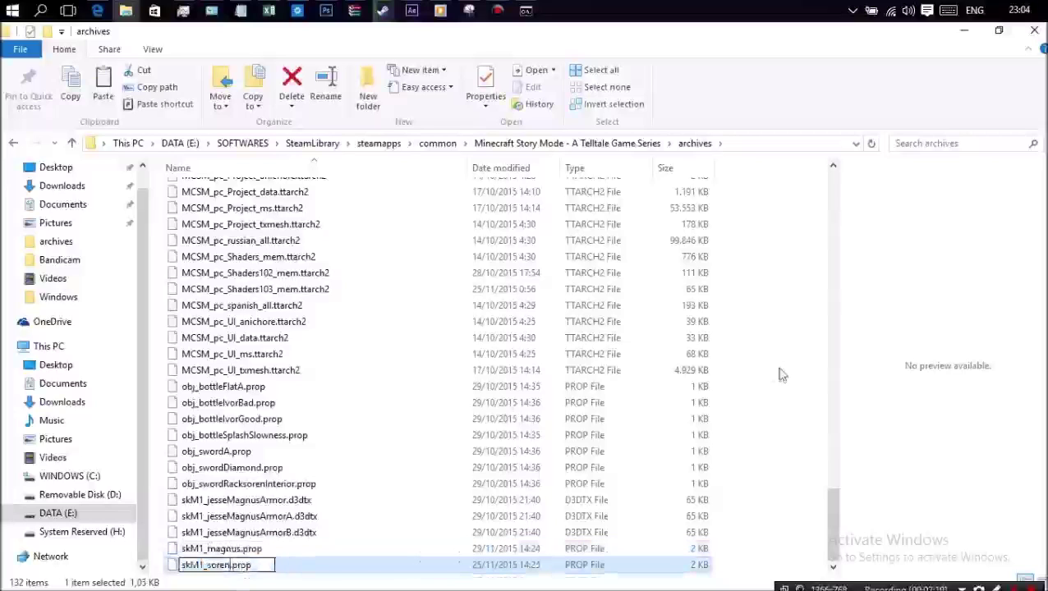
key("Return")
left_click(291, 552)
left_click(369, 503)
left_click(775, 352)
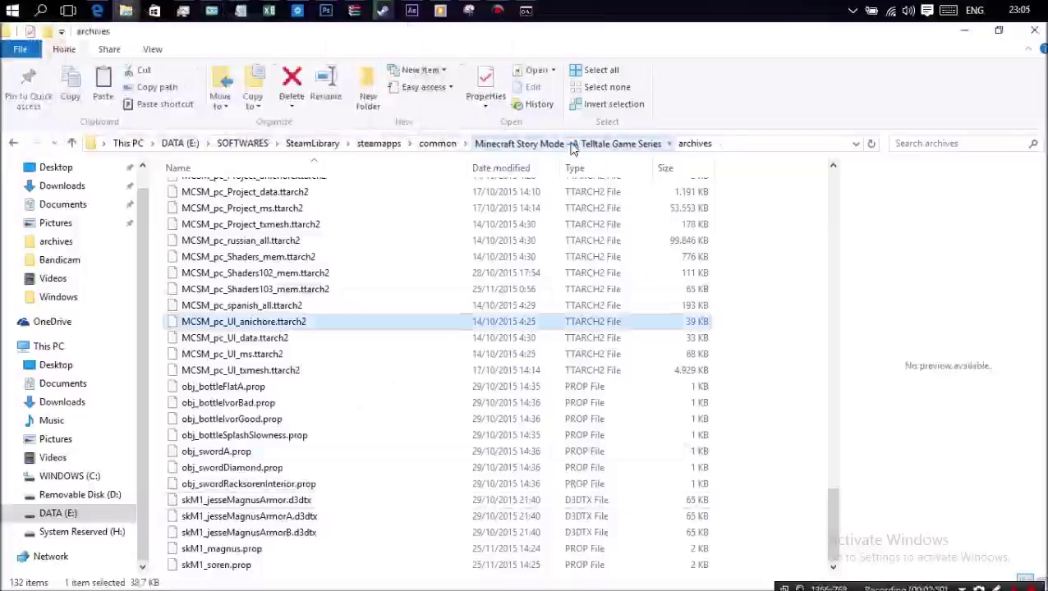
Step: Launch Minecraft: Story Mode from Steam and continue Episode 3, "The Last Place You Look", to test the swap
left_click(572, 145)
left_click(383, 10)
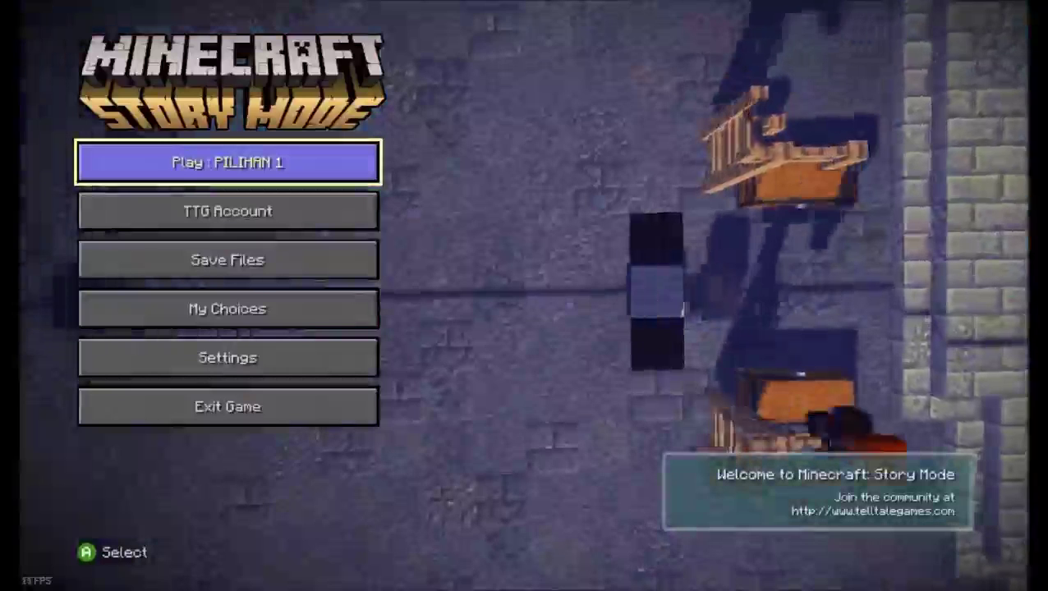
key("Return")
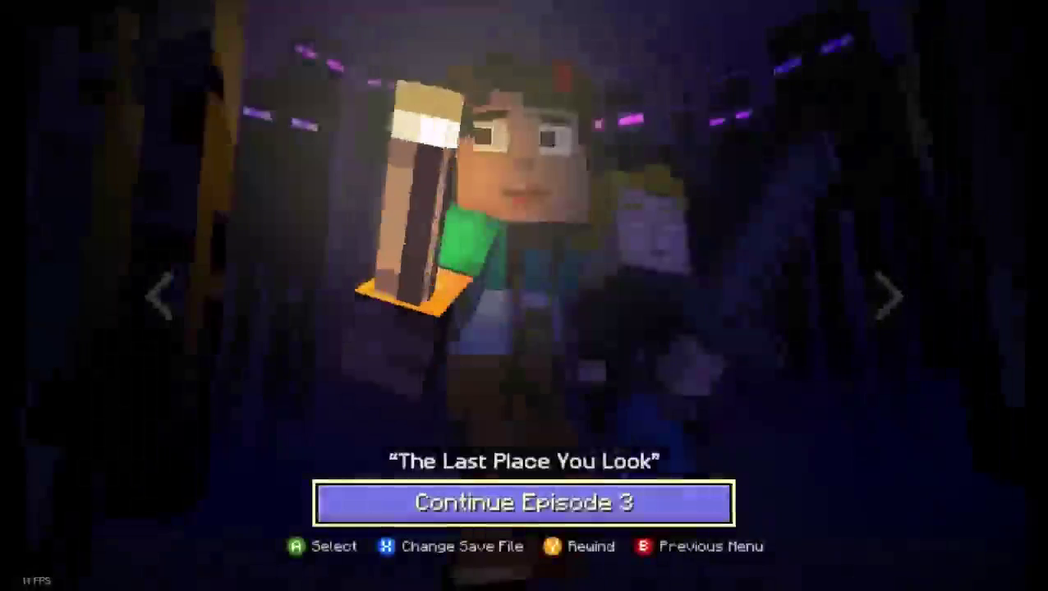
key("Left")
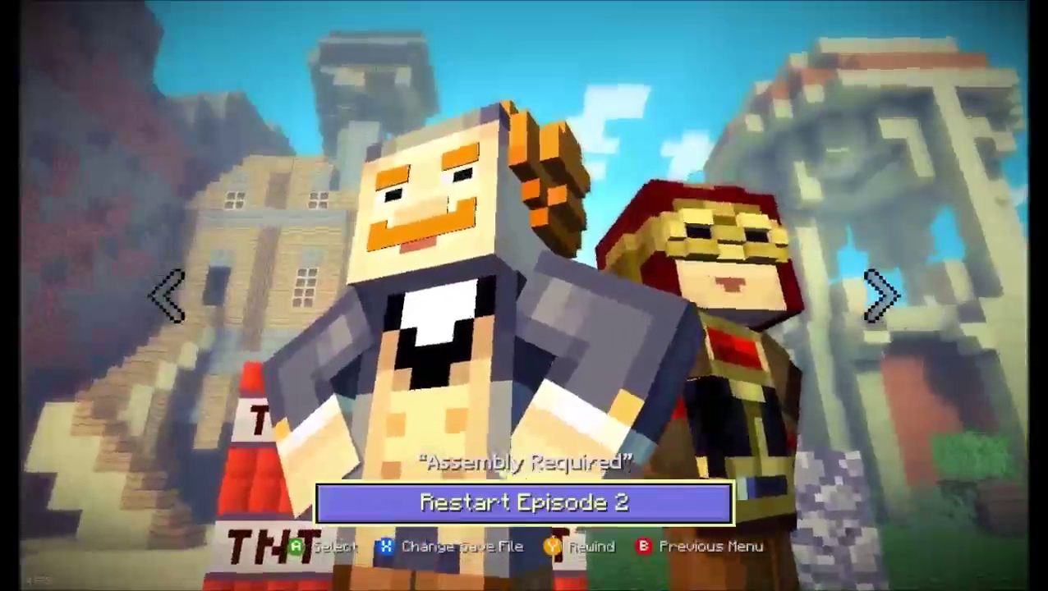
key("Right")
key("Return")
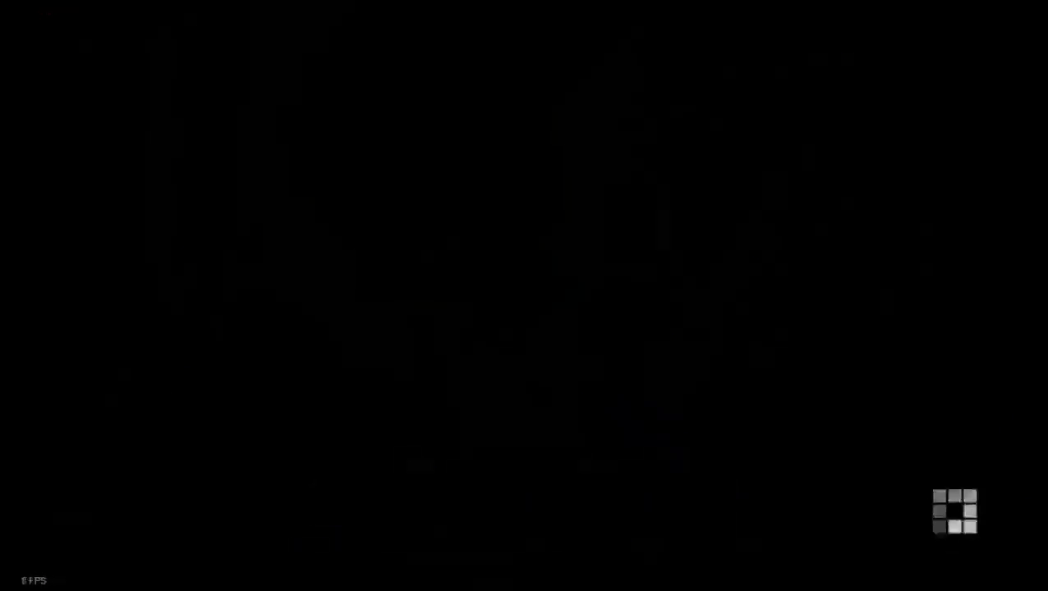